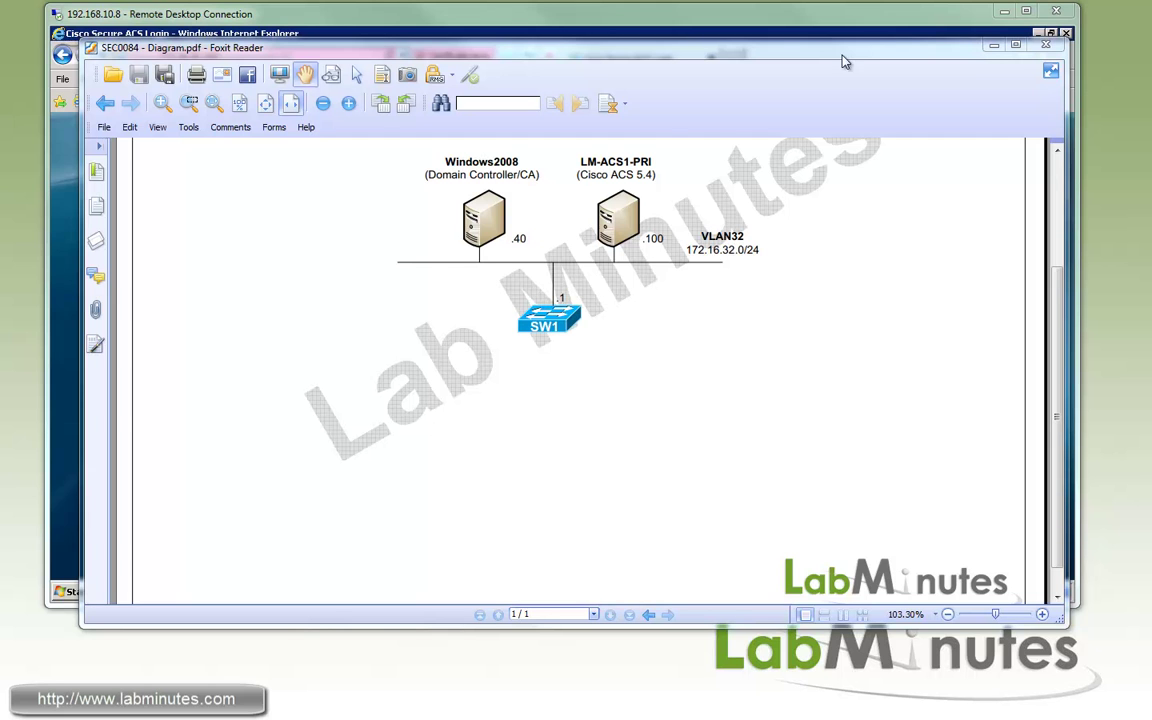
# Check the ACS AD account's logon name and Domain Users membership in Lab Minutes Users
pyautogui.click(500, 33)
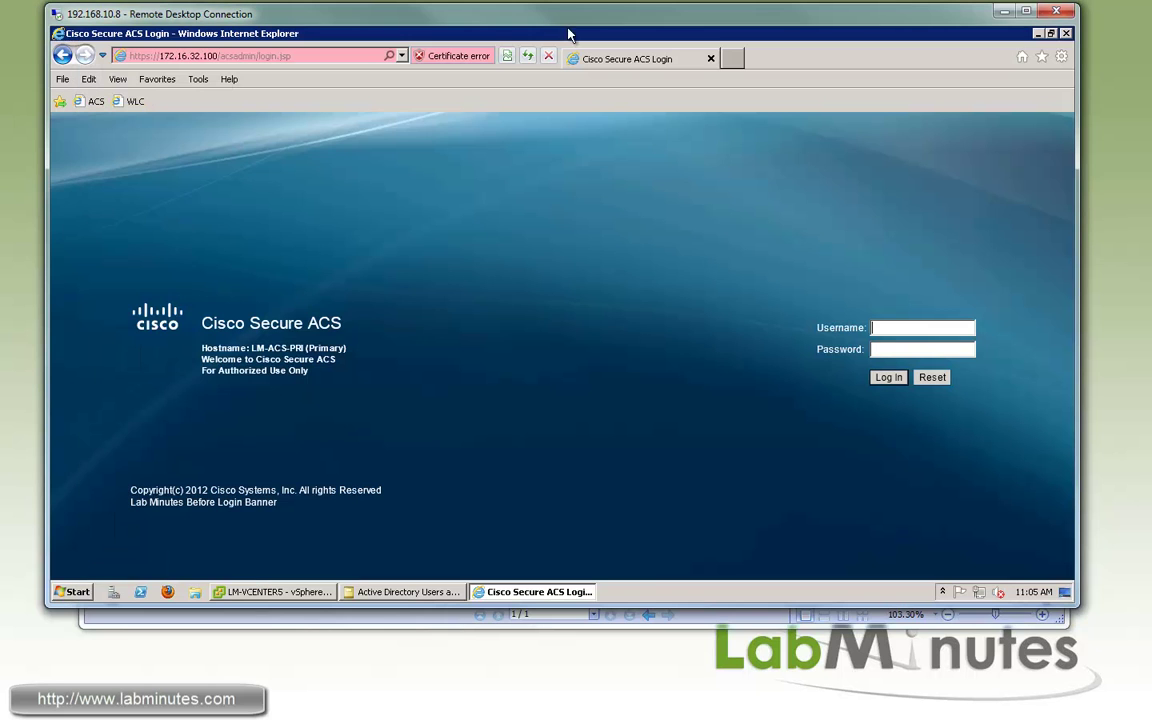
pyautogui.click(405, 591)
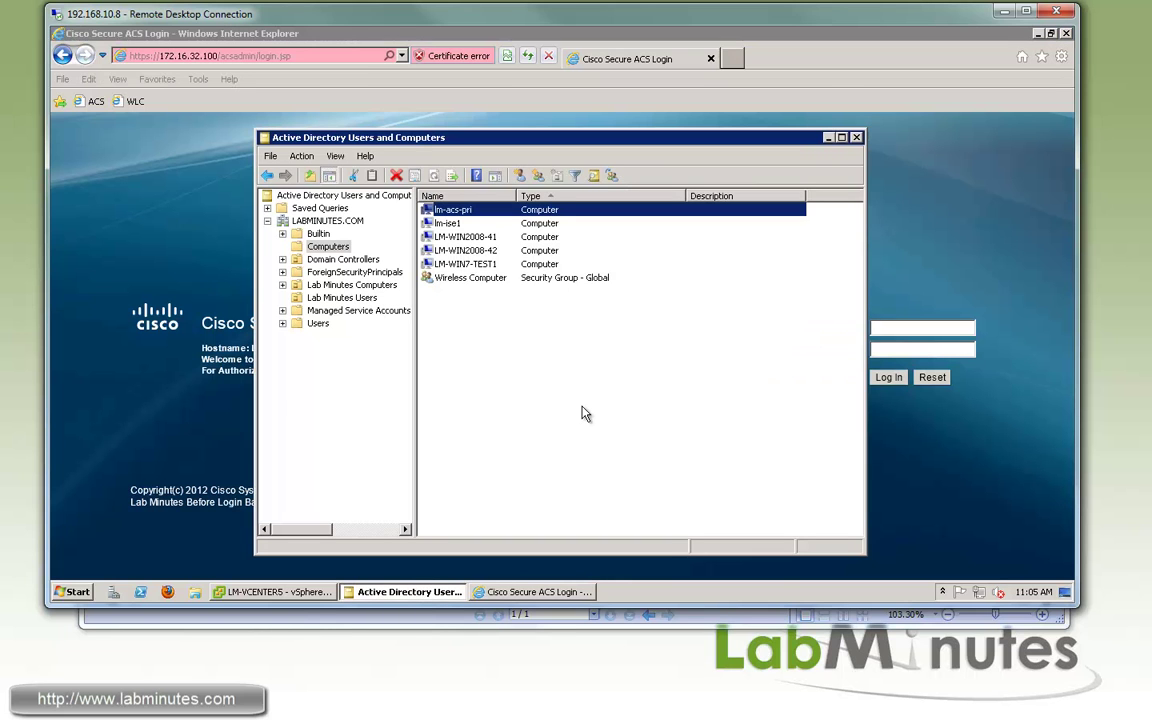
pyautogui.click(317, 324)
pyautogui.click(335, 298)
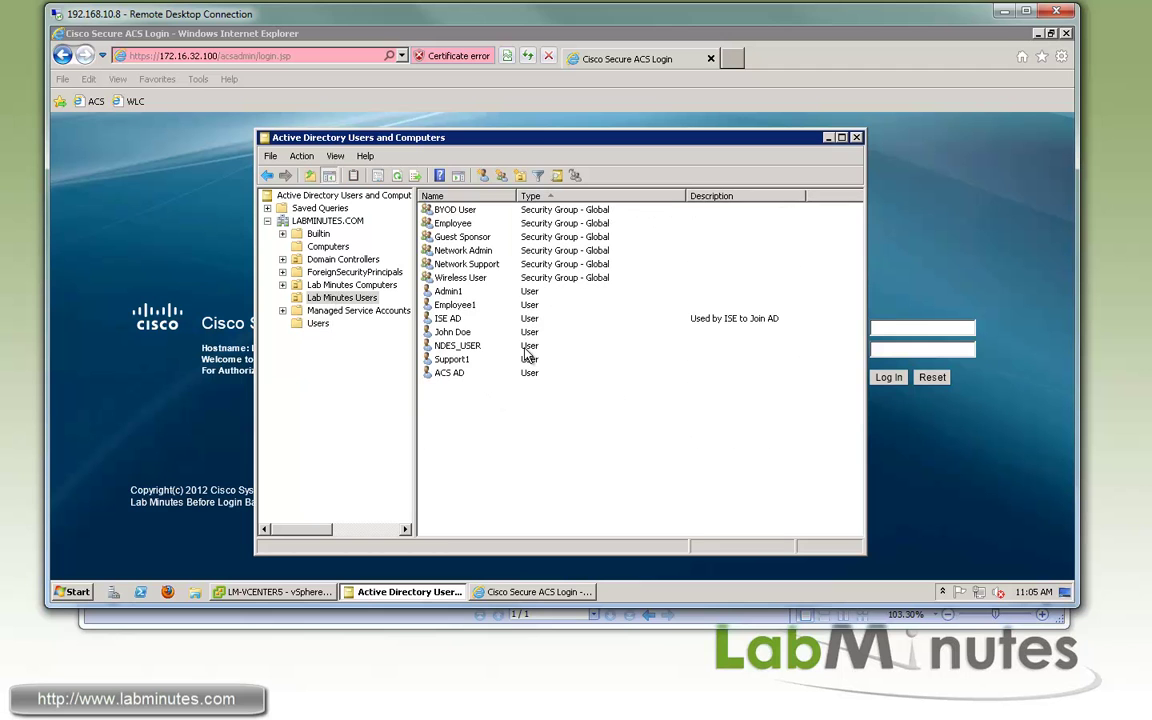
pyautogui.doubleClick(450, 372)
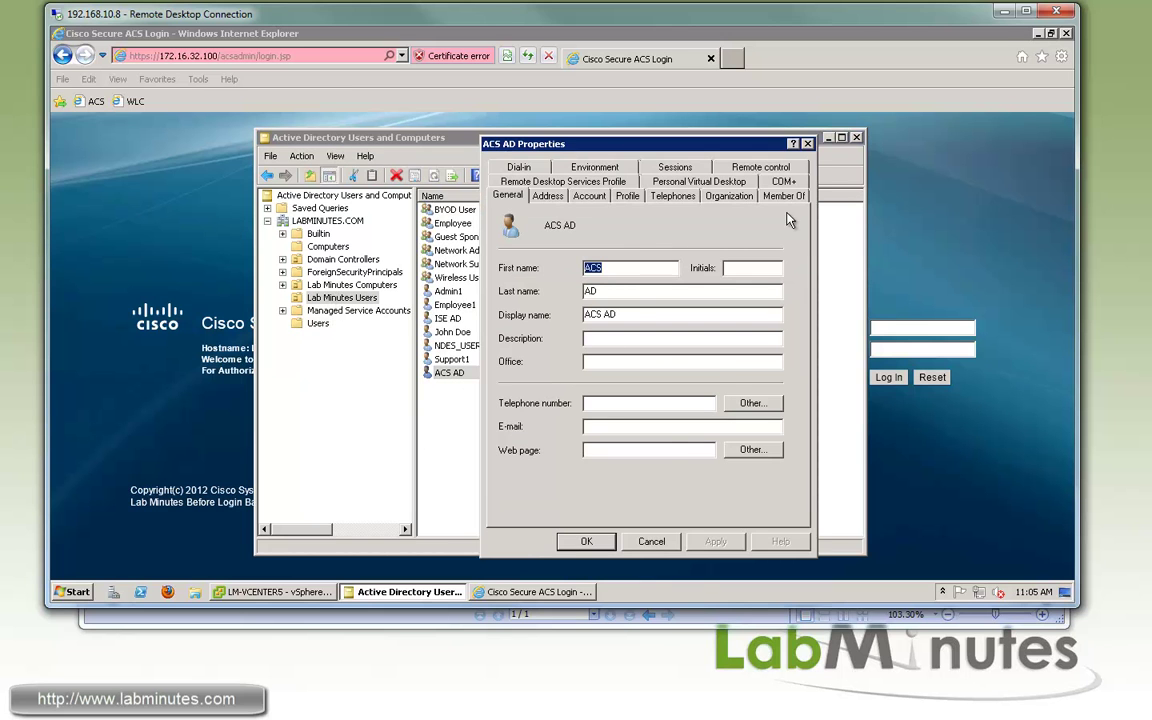
pyautogui.click(589, 196)
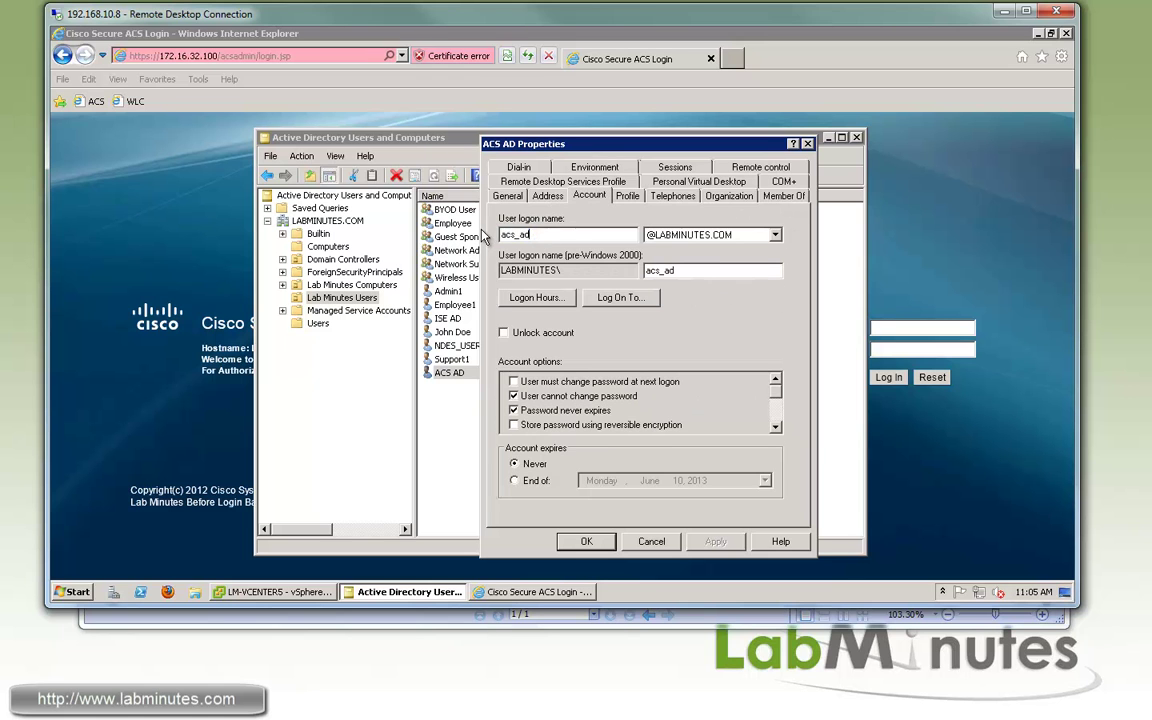
pyautogui.click(769, 198)
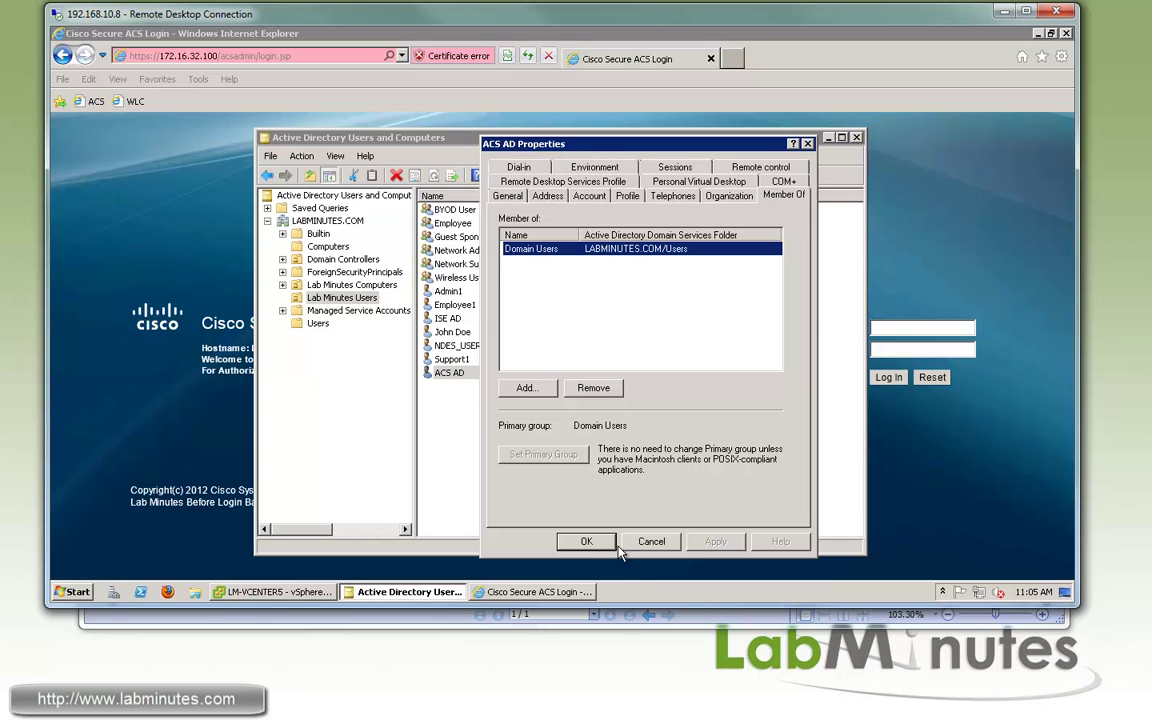
pyautogui.click(586, 543)
# Sign in to Cisco Secure ACS with the admin username and password
pyautogui.click(889, 328)
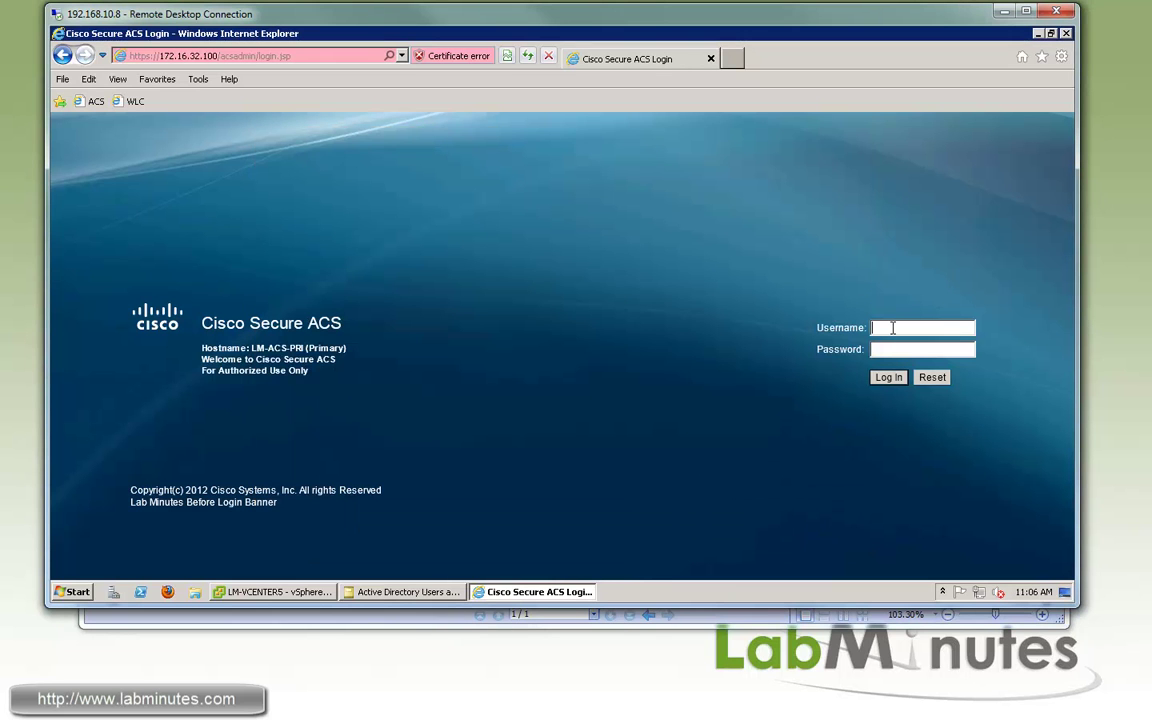
pyautogui.write('acsadmin')
pyautogui.press('Tab')
pyautogui.write('Password1')
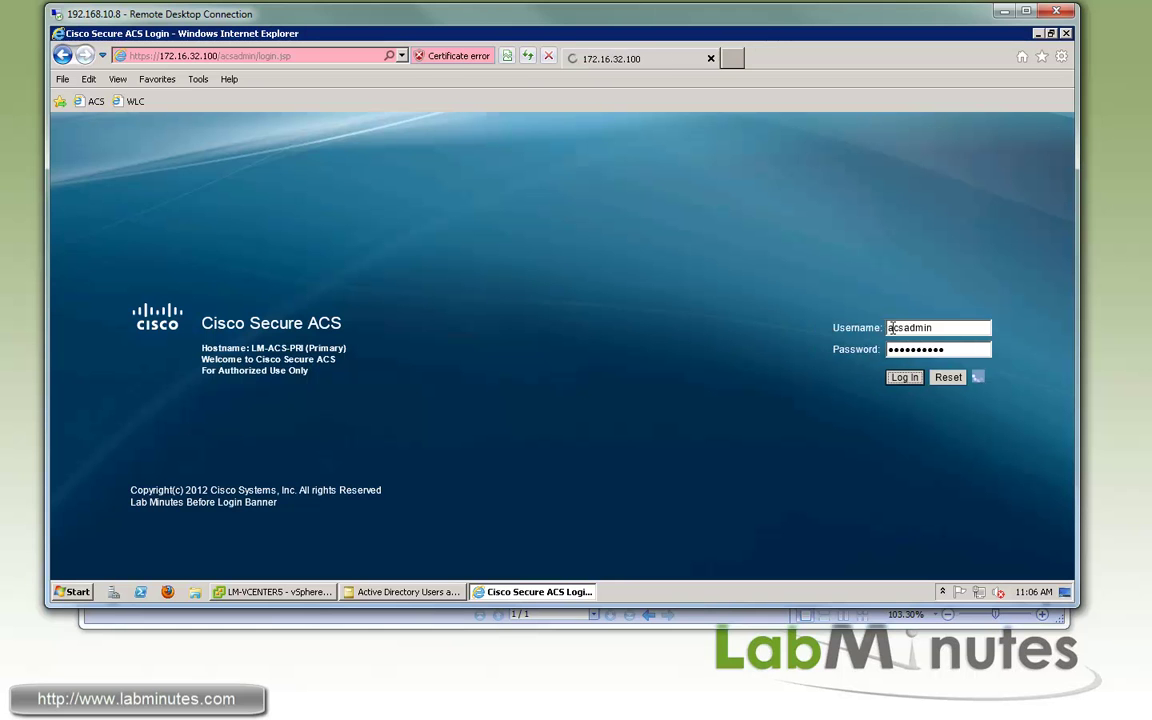
pyautogui.press('Return')
# Start a new LDAP identity store named LM_LDAP with Enable password change ticked
pyautogui.click(150, 318)
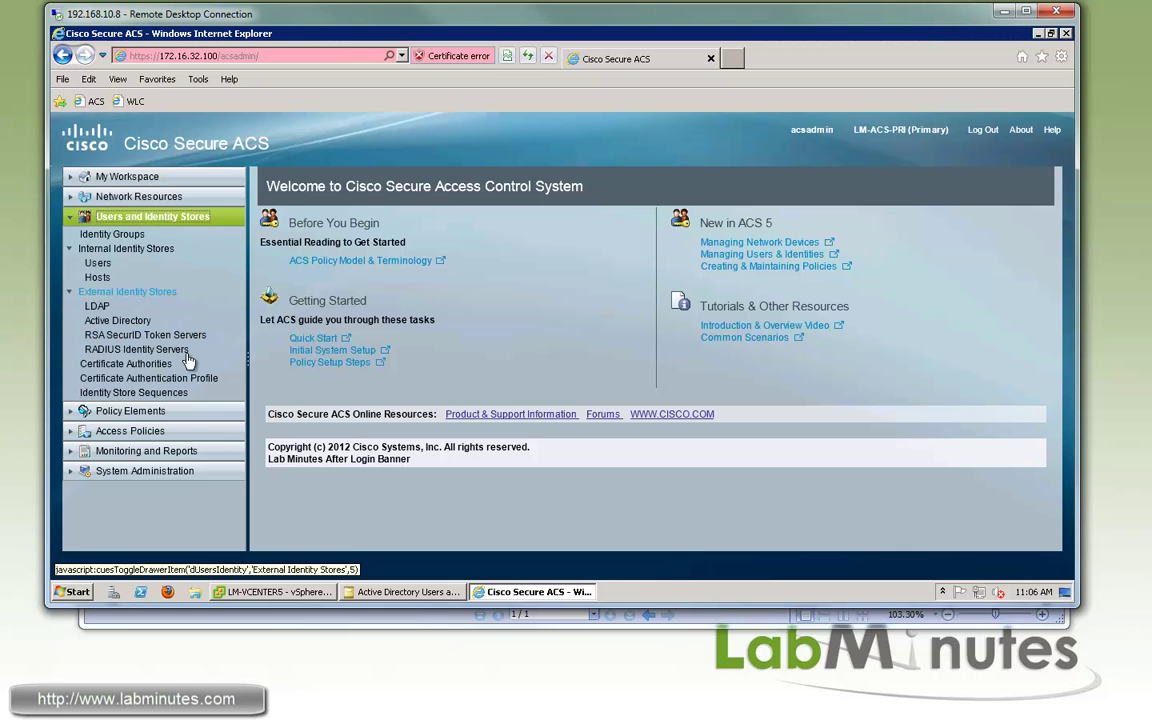
pyautogui.click(97, 307)
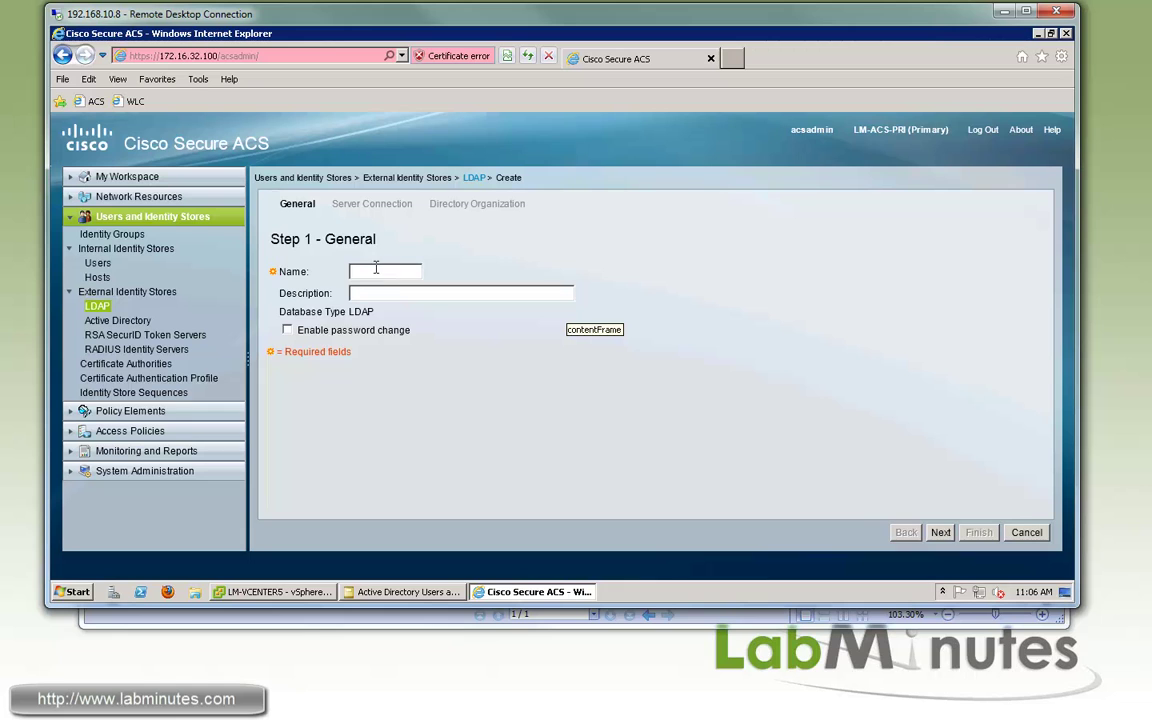
pyautogui.click(401, 271)
pyautogui.write('LM_LDAP')
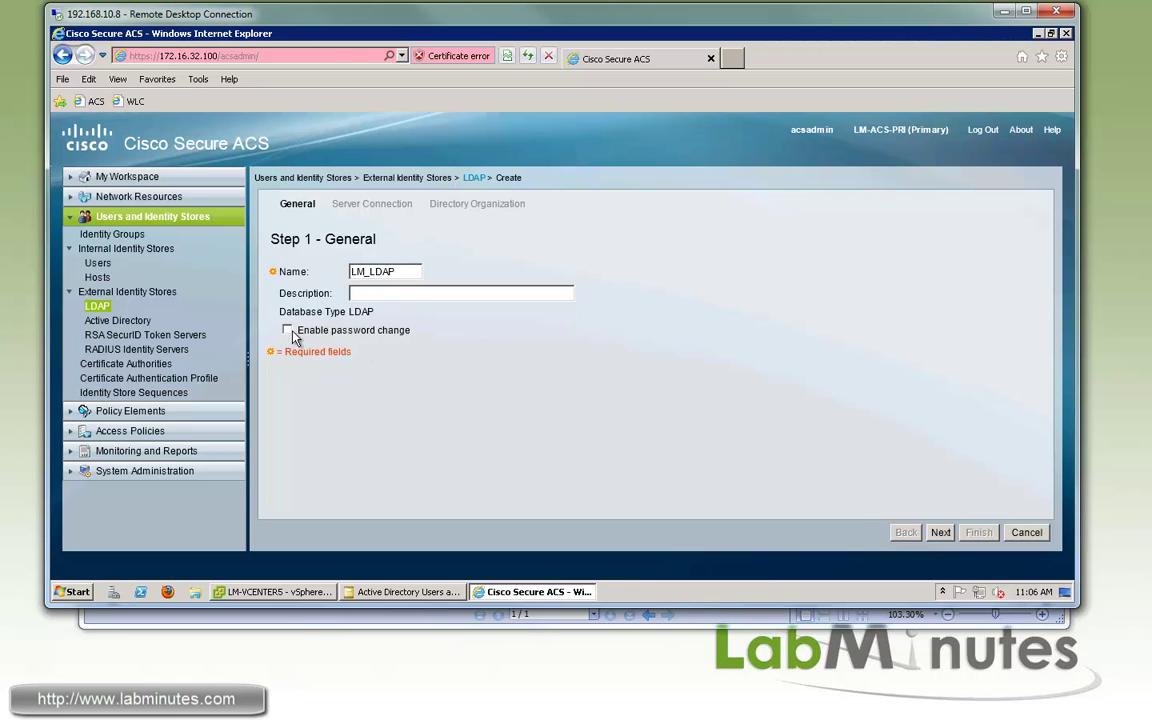
pyautogui.click(340, 330)
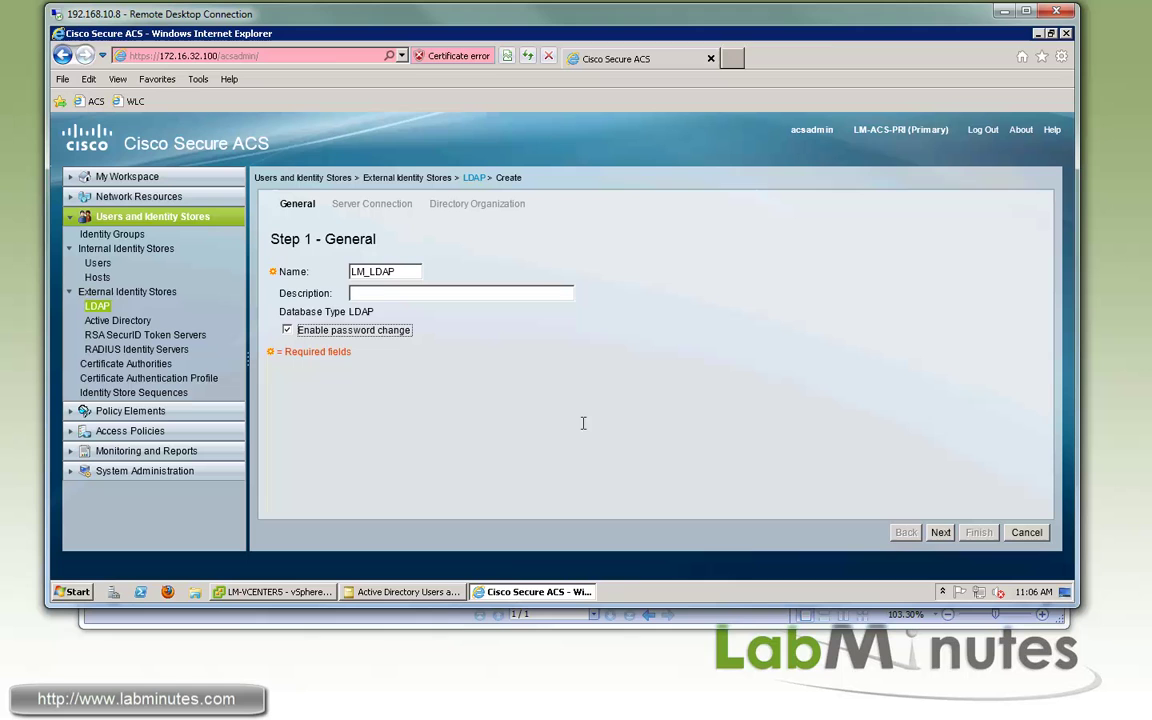
# Set the primary LDAP server to 172.16.32.40 with authenticated access
pyautogui.click(940, 533)
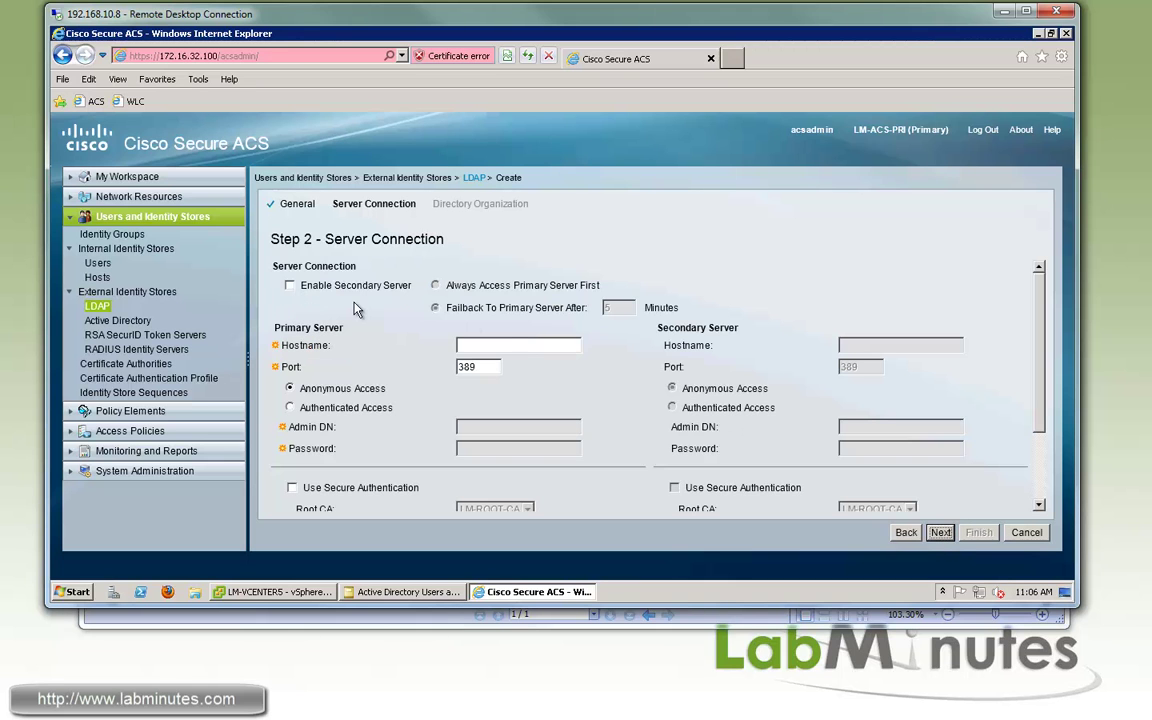
pyautogui.click(512, 345)
pyautogui.write('172.16.32.40')
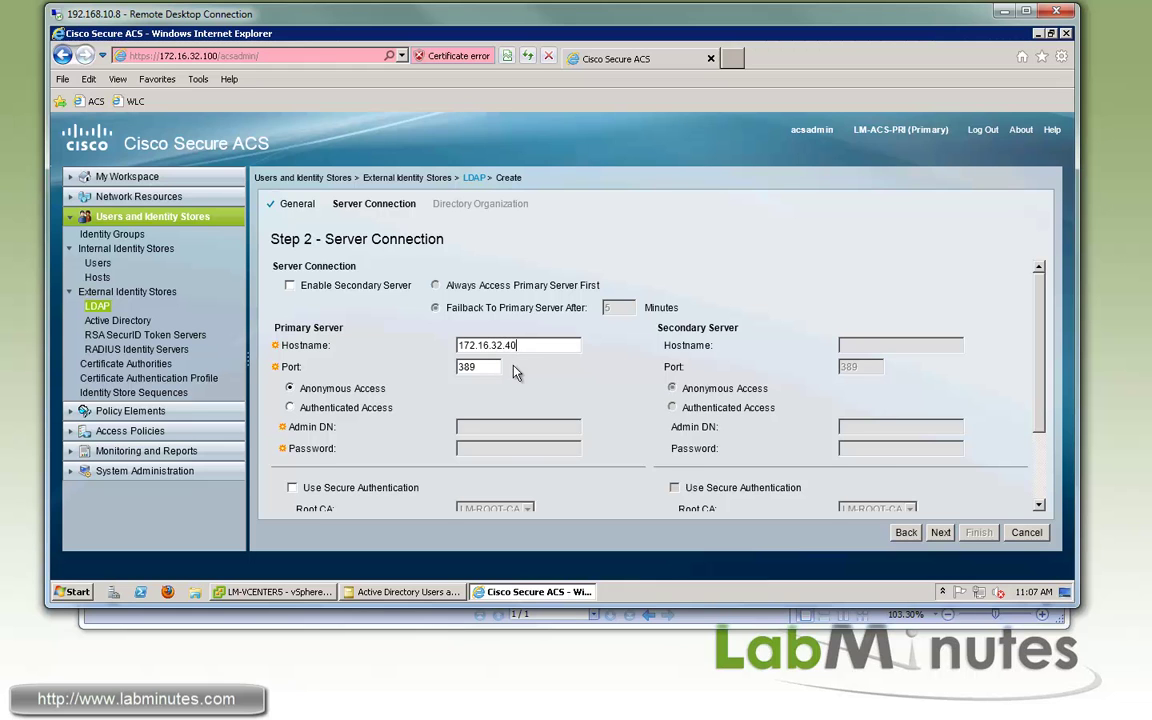
pyautogui.scroll(-1, 515, 372)
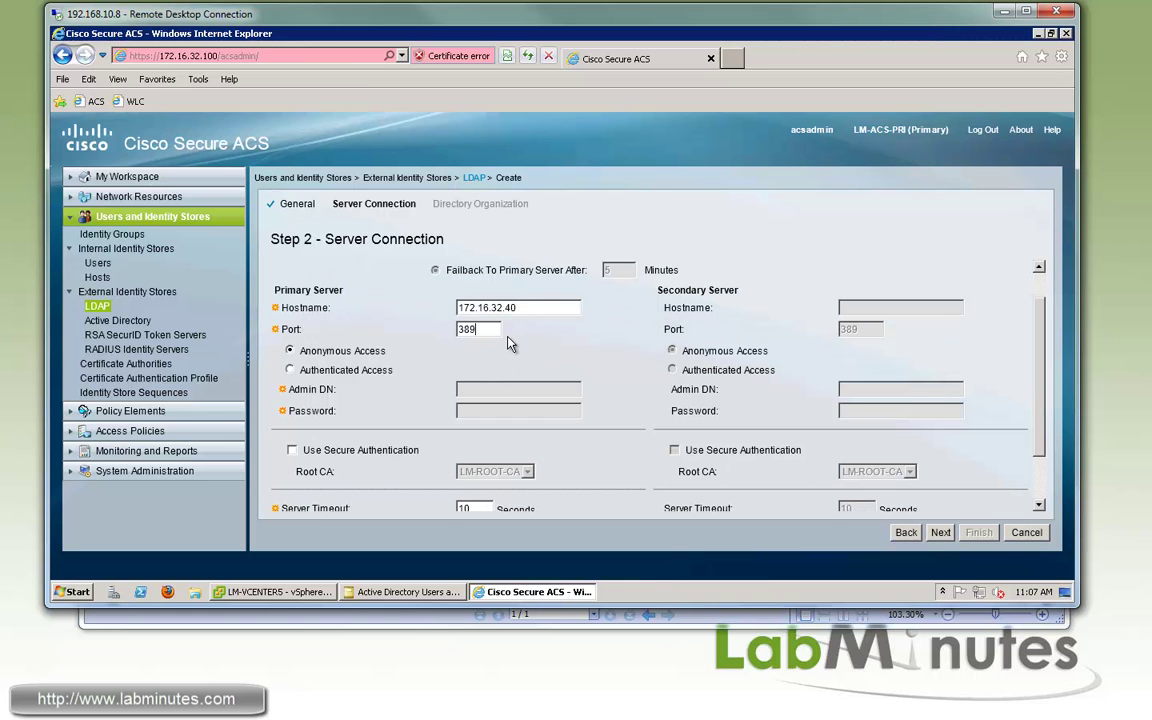
pyautogui.click(289, 370)
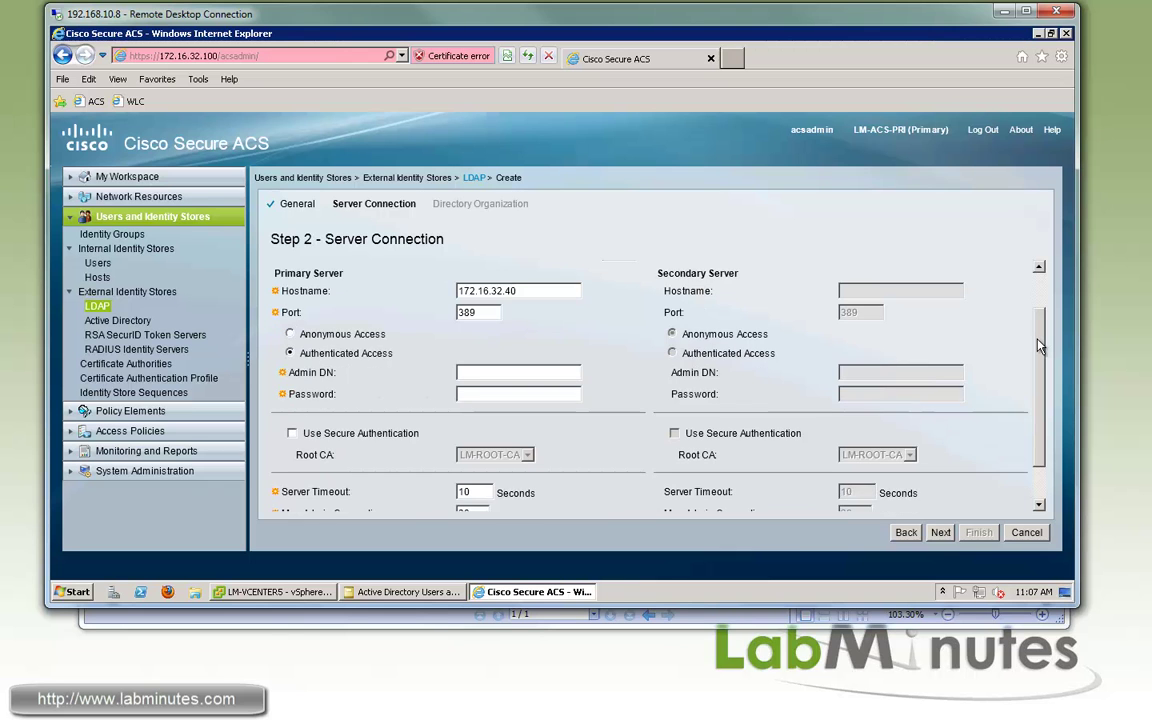
pyautogui.scroll(-2, 386, 301)
# Enter the service account's admin DN and bind password, and confirm the test bind succeeds
pyautogui.click(481, 328)
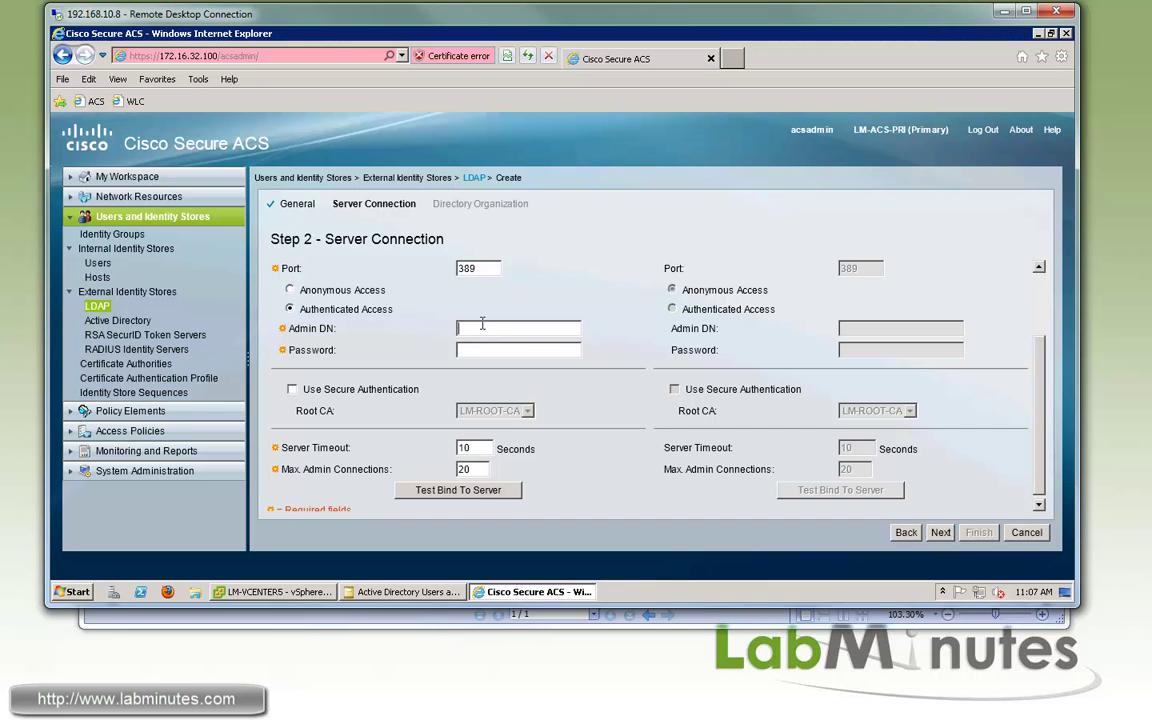
pyautogui.write('labminutes\\acs_ad')
pyautogui.press('Tab')
pyautogui.write('•••••')
pyautogui.scroll(-1, 1010, 350)
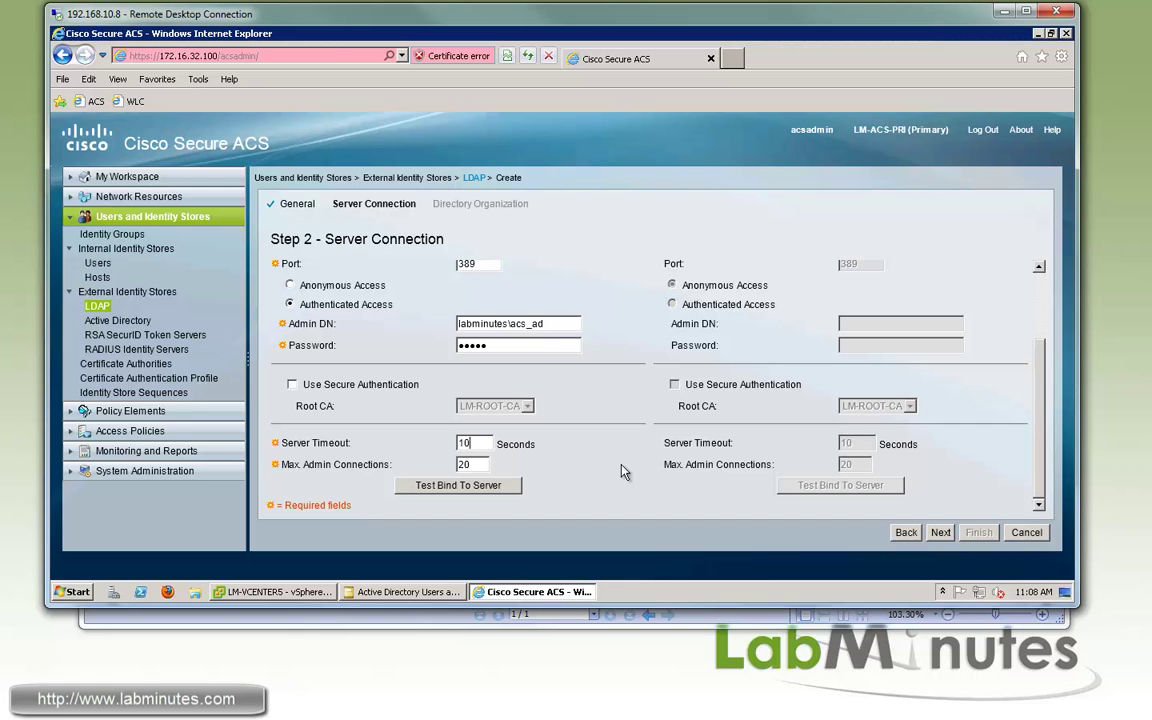
pyautogui.click(471, 488)
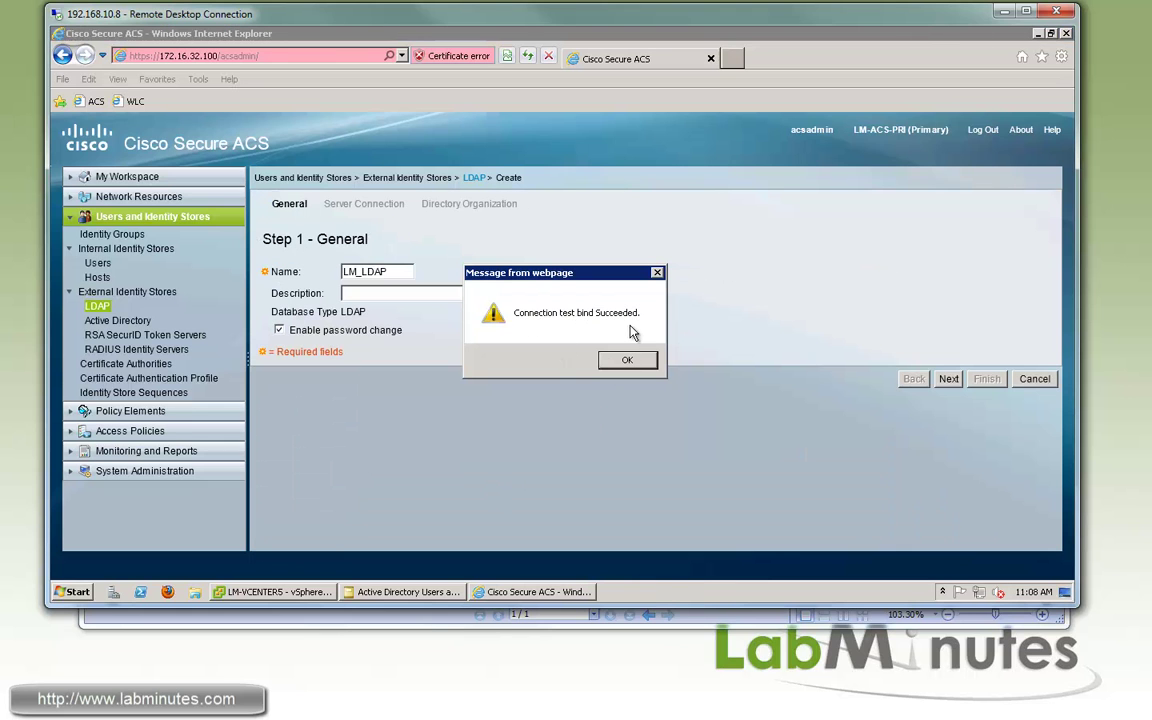
pyautogui.click(627, 360)
pyautogui.scroll(-3, 923, 414)
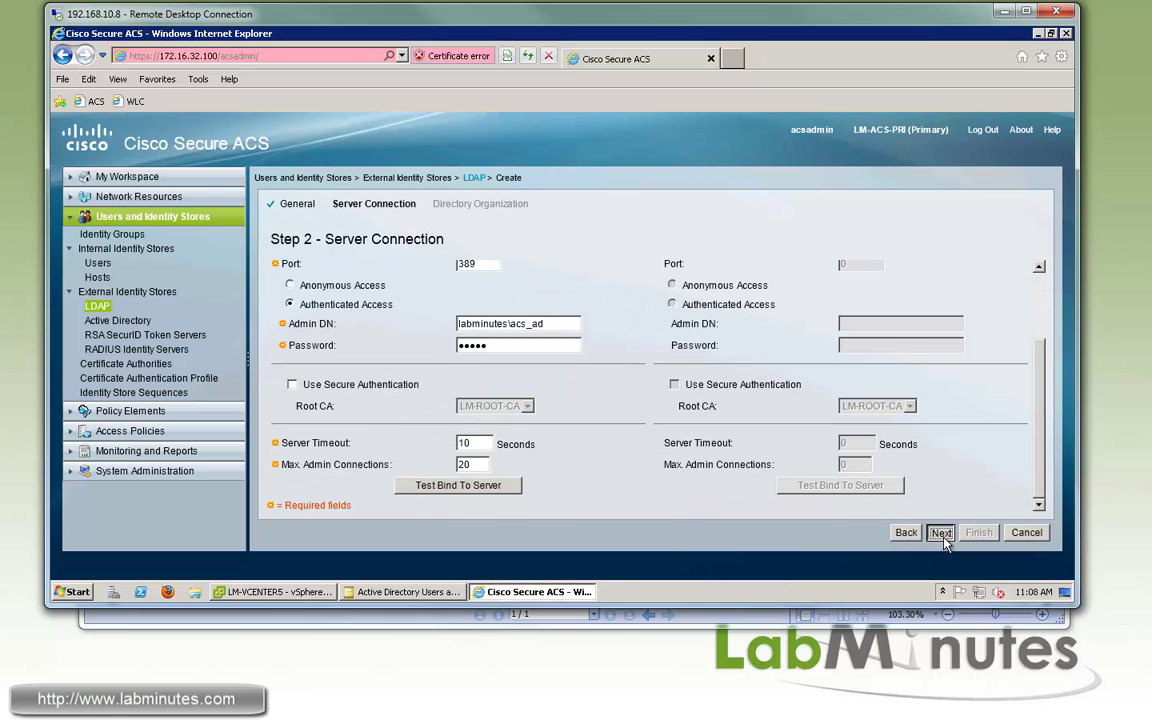
# Set subject and group search bases to dc=labminutes,dc=com; testing finds 16 subjects, 0 groups
pyautogui.click(941, 533)
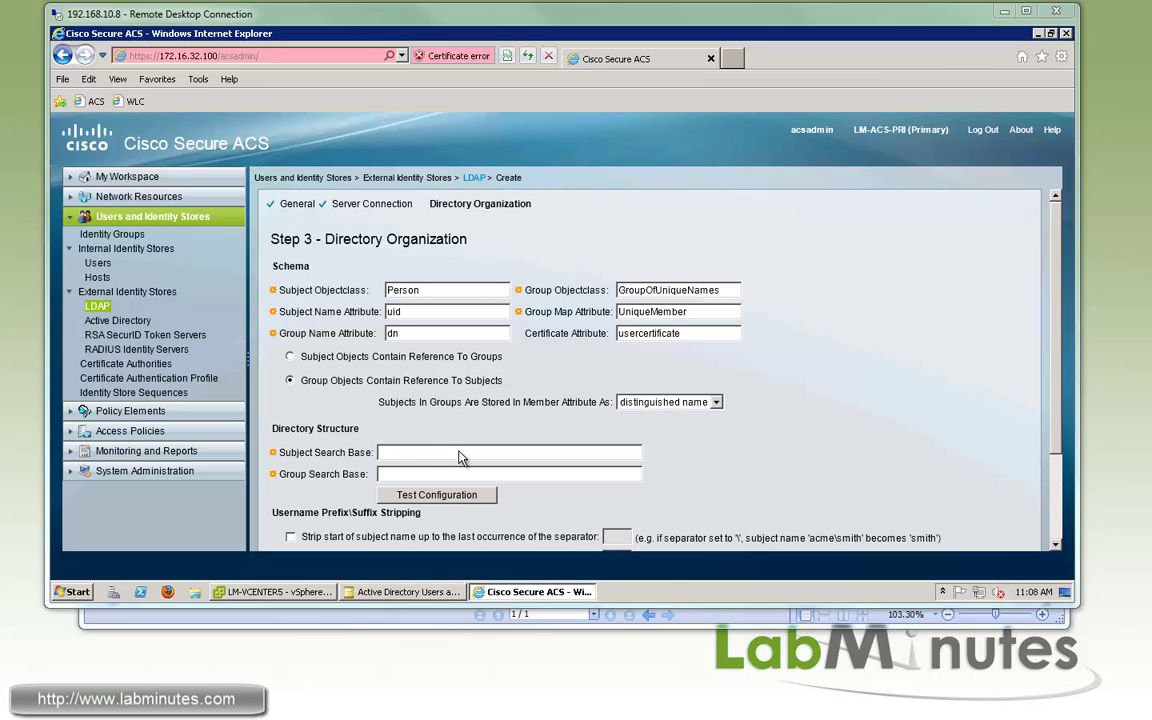
pyautogui.click(413, 452)
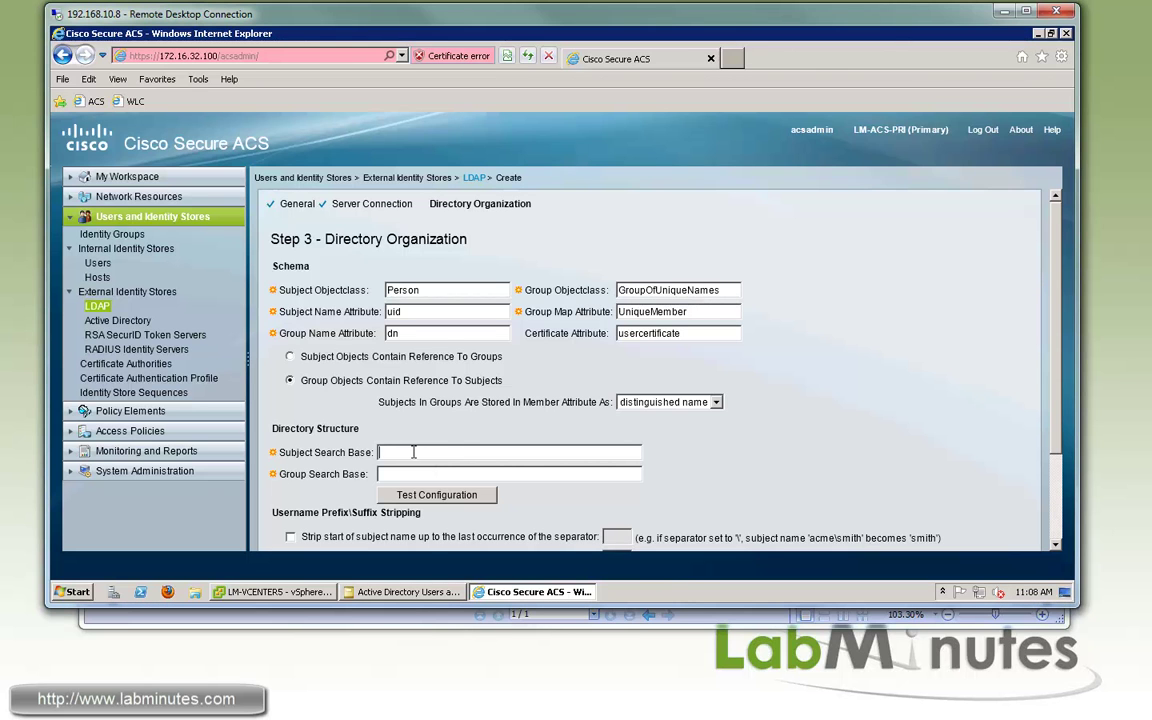
pyautogui.write('dc=labminutes,dc=com')
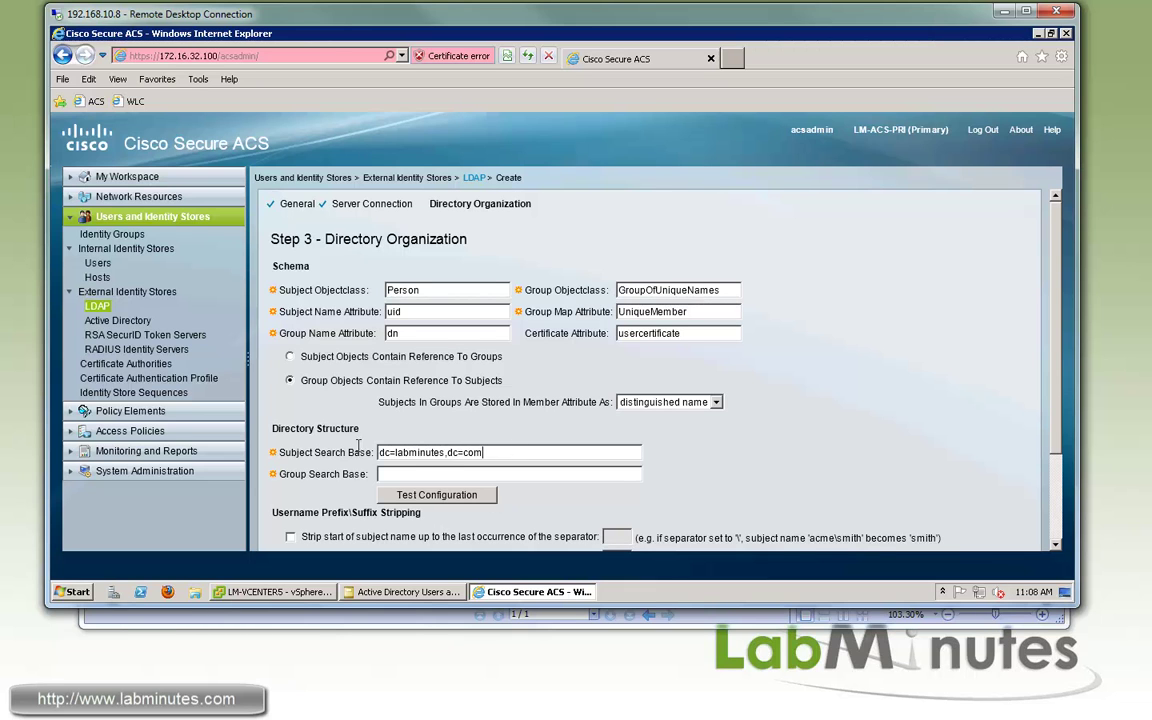
pyautogui.hotkey('shift', 'Home')
pyautogui.hotkey('ctrl', 'c')
pyautogui.click(413, 473)
pyautogui.hotkey('ctrl', 'v')
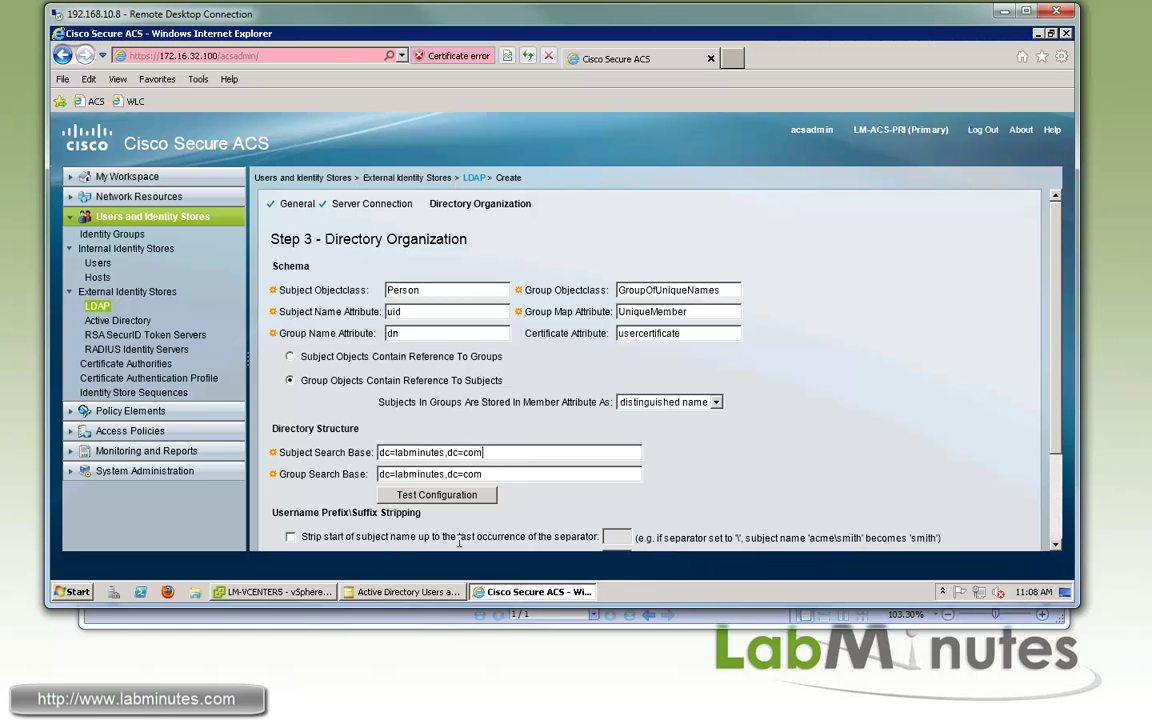
pyautogui.click(478, 497)
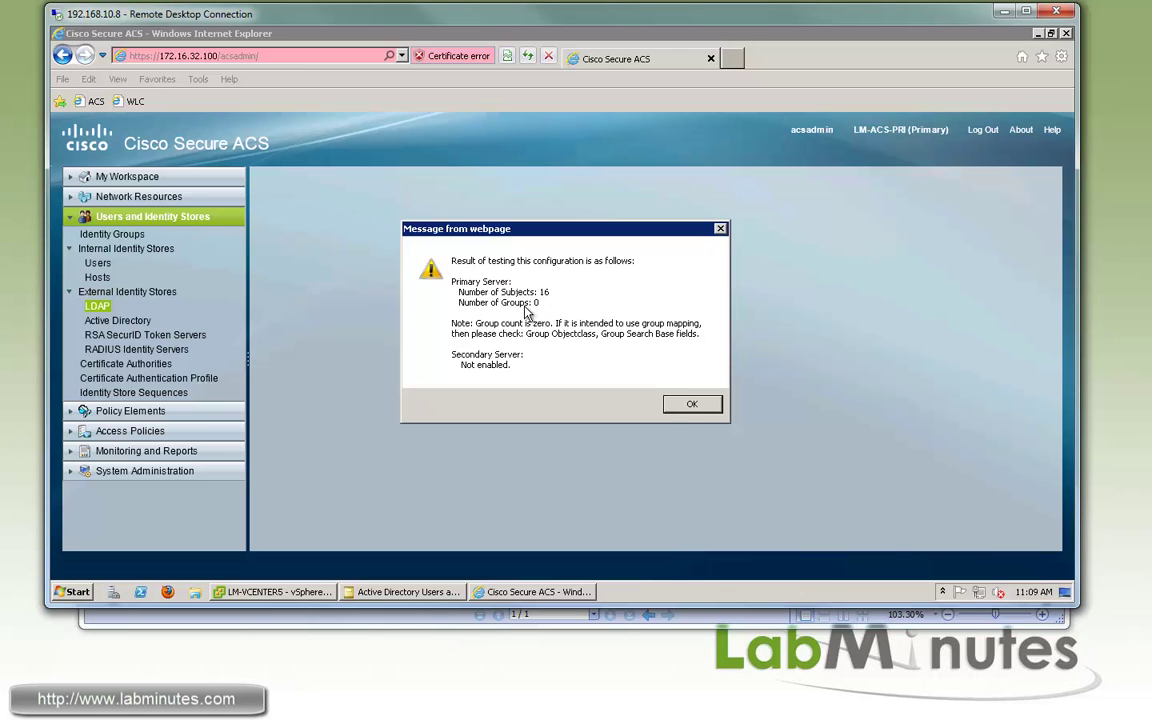
pyautogui.click(691, 406)
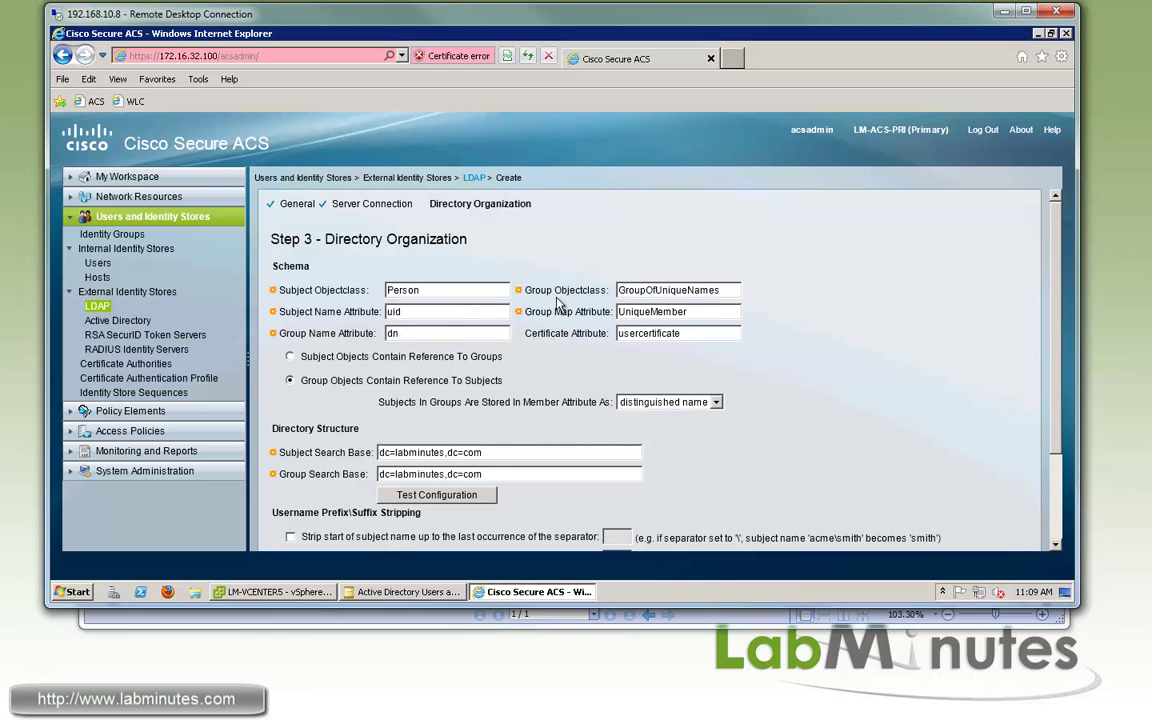
# Replace Group Objectclass GroupOfUniqueNames with group and retest, now finding 44 groups
pyautogui.doubleClick(643, 286)
pyautogui.write('group')
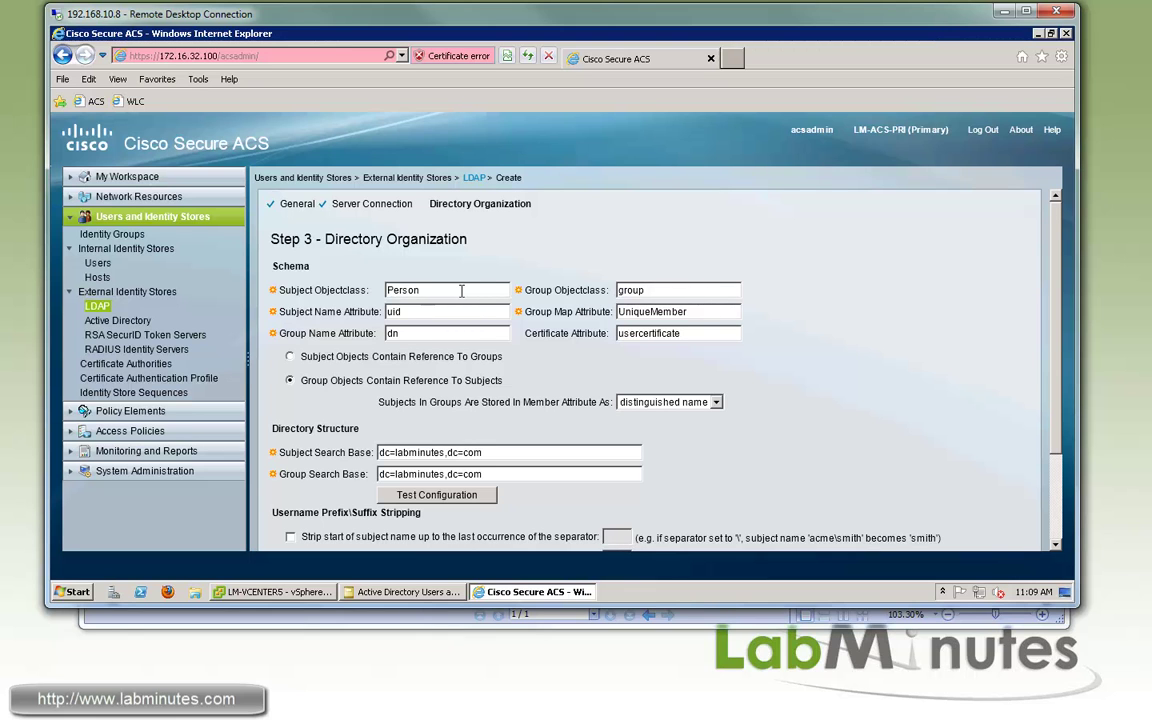
pyautogui.doubleClick(632, 289)
pyautogui.click(489, 496)
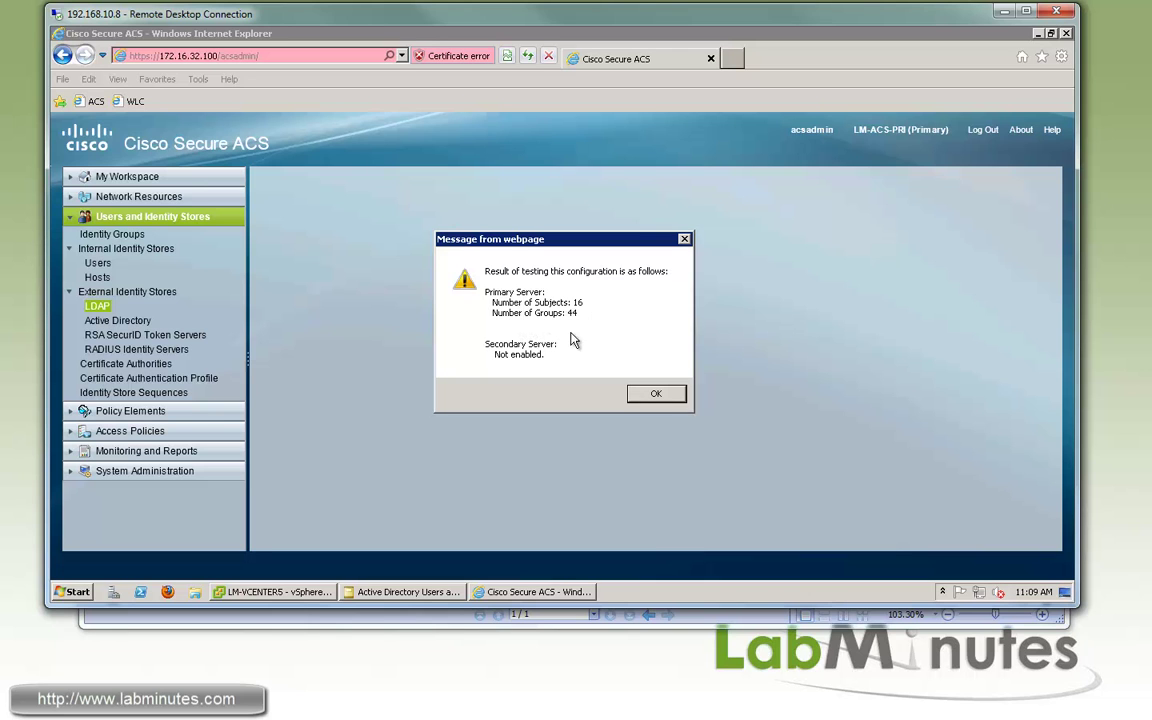
pyautogui.press('Return')
pyautogui.scroll(-3, 650, 360)
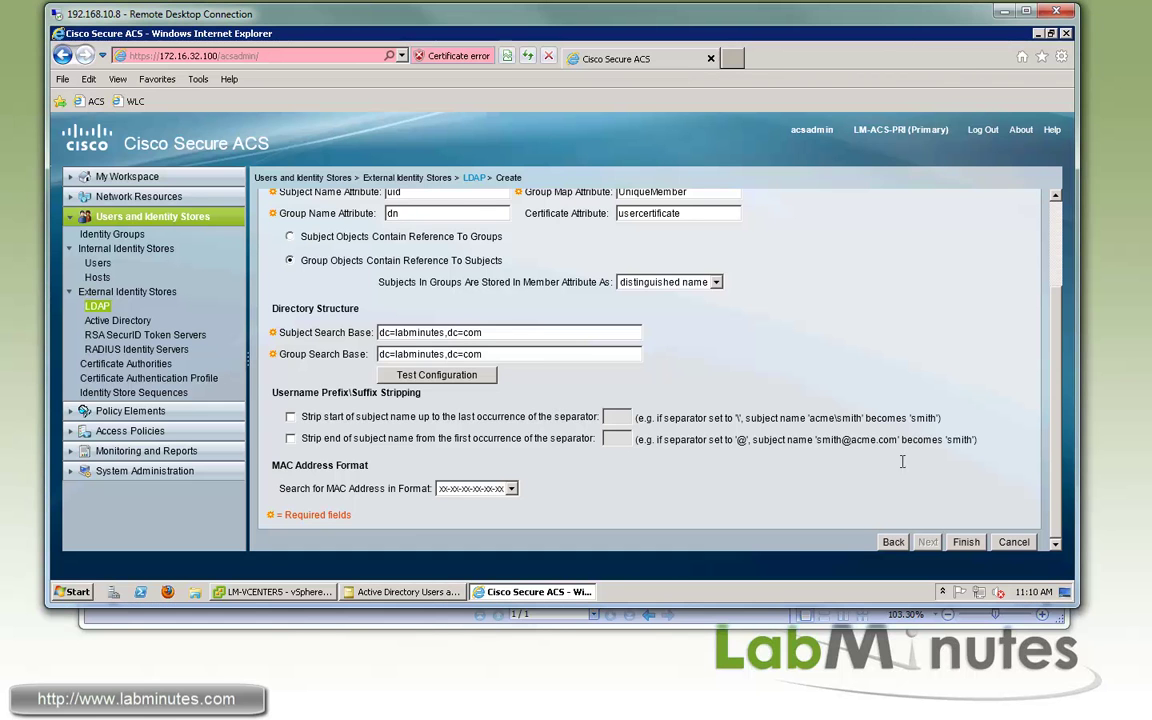
# Save LM_LDAP, then reopen it on its Directory Groups tab
pyautogui.click(966, 542)
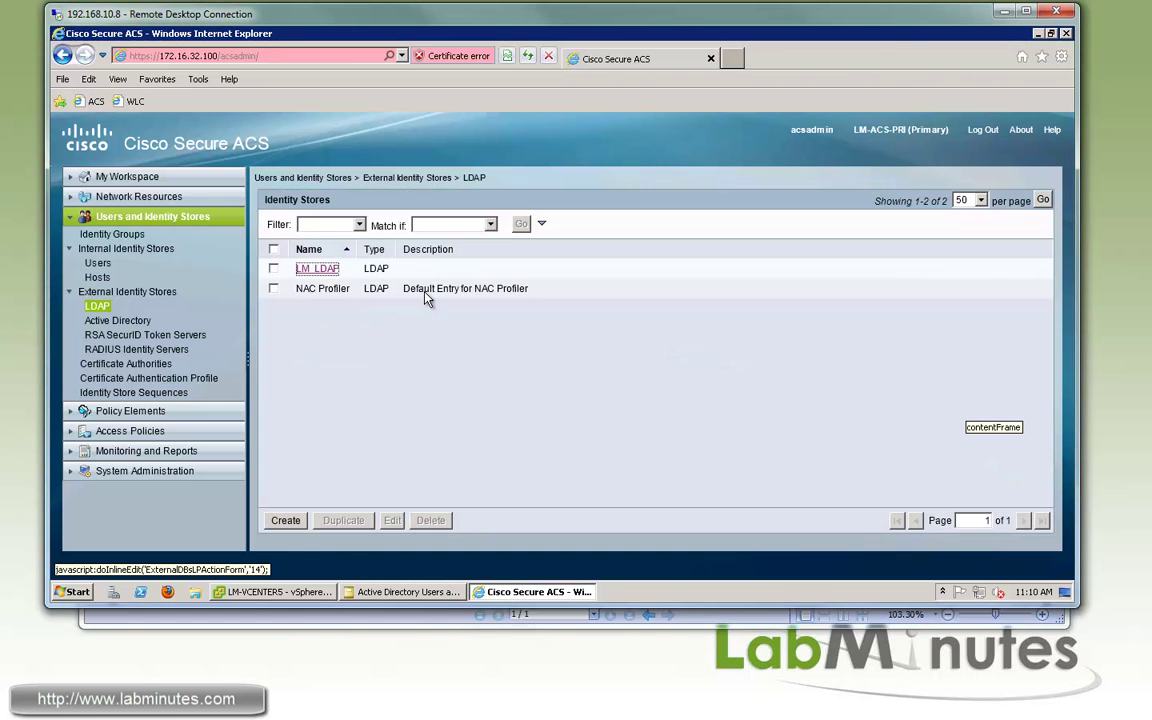
pyautogui.click(312, 267)
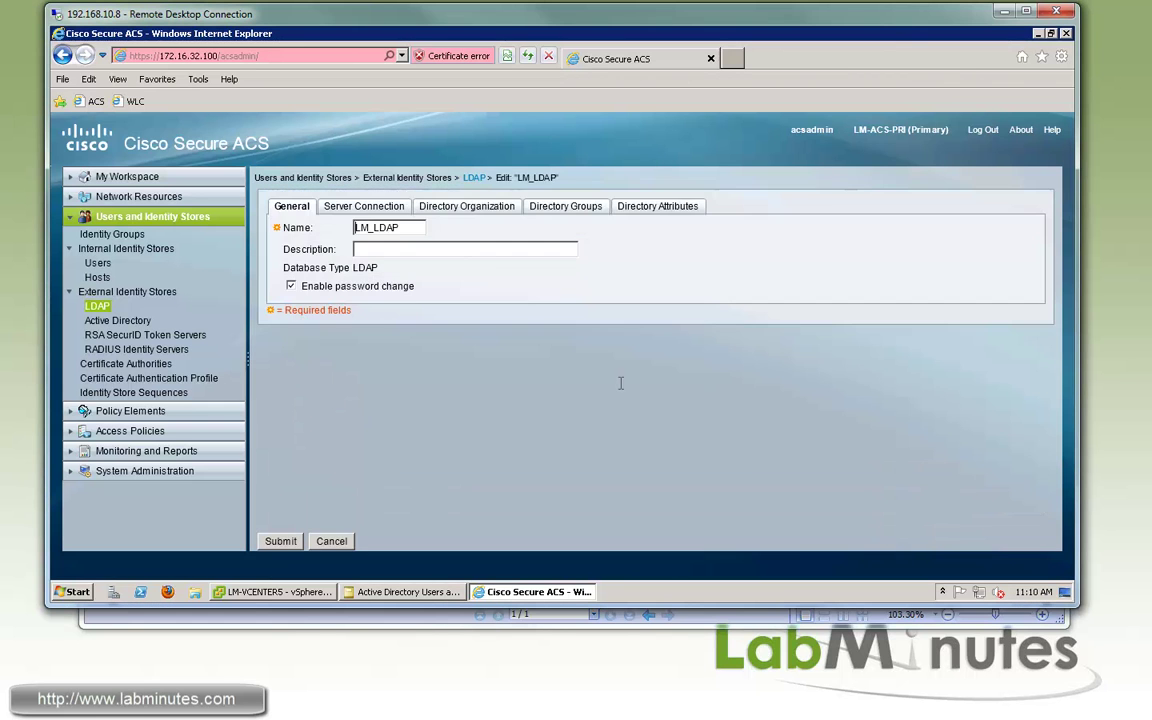
pyautogui.click(480, 207)
pyautogui.click(572, 206)
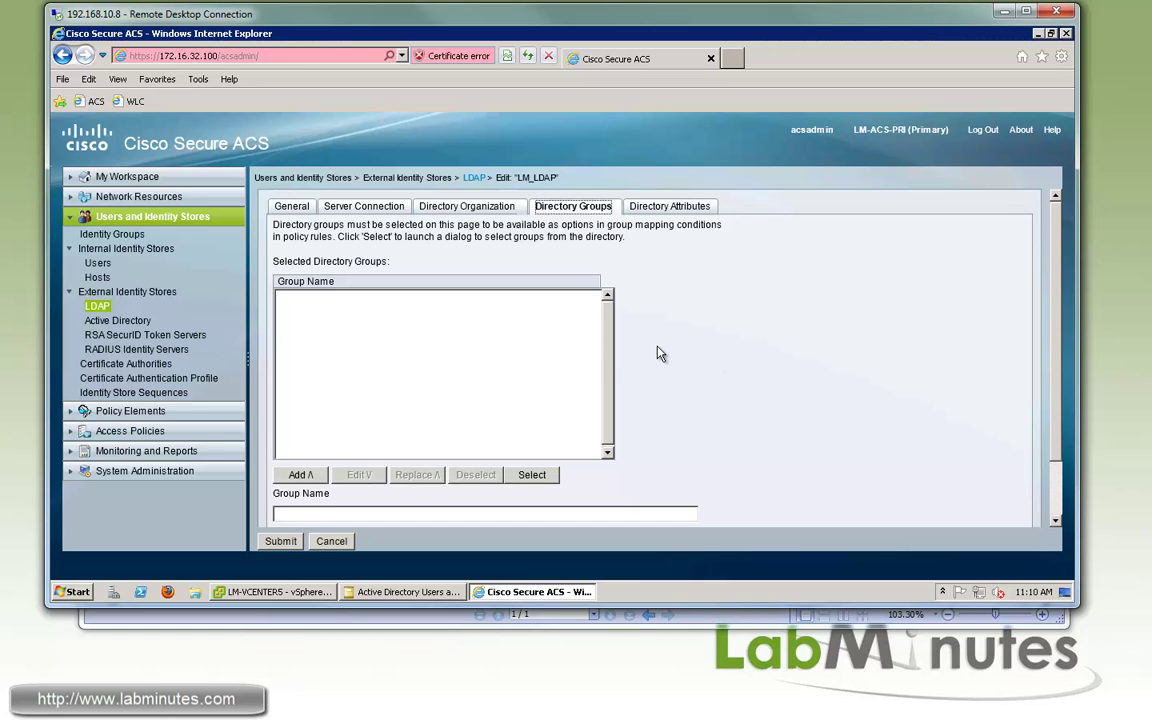
# Filter the directory group picker to groups matching CN=Domain*
pyautogui.click(531, 475)
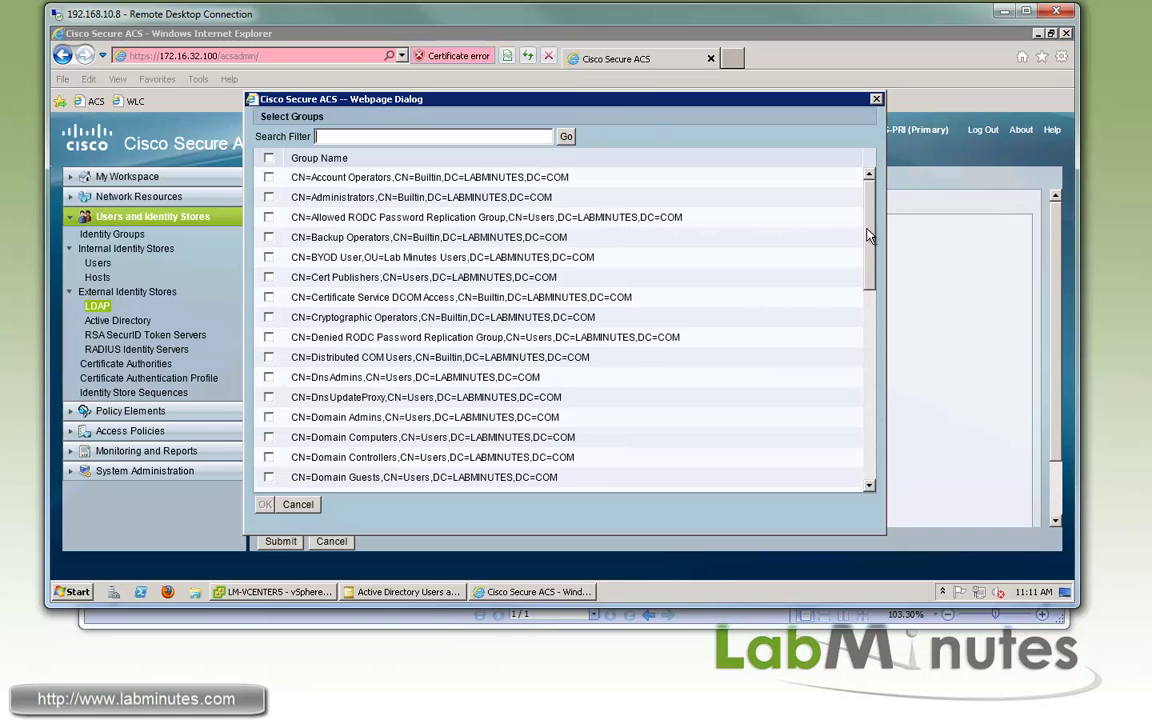
pyautogui.click(870, 438)
pyautogui.click(870, 438)
pyautogui.moveTo(870, 333); pyautogui.dragTo(871, 180)
pyautogui.scroll(-8, 871, 269)
pyautogui.scroll(8, 840, 220)
pyautogui.click(393, 135)
pyautogui.write('CN=')
pyautogui.write('Domain*')
pyautogui.click(564, 136)
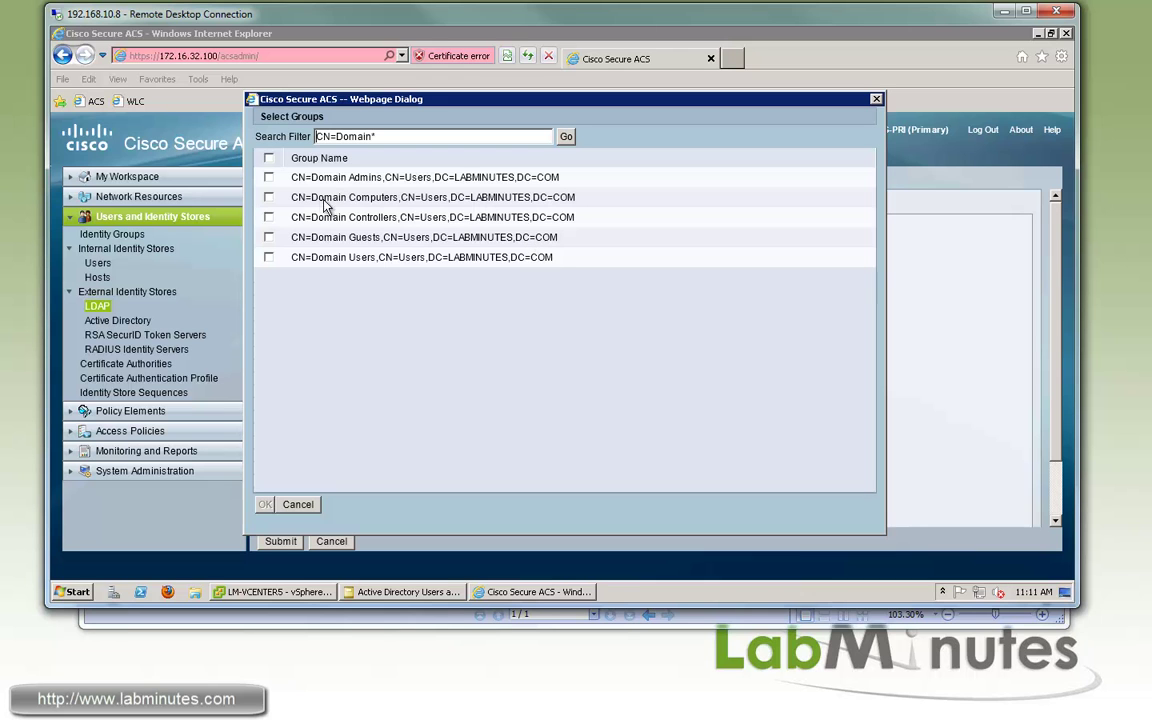
# Add Domain Computers and Domain Users to LM_LDAP's selected directory groups
pyautogui.click(268, 197)
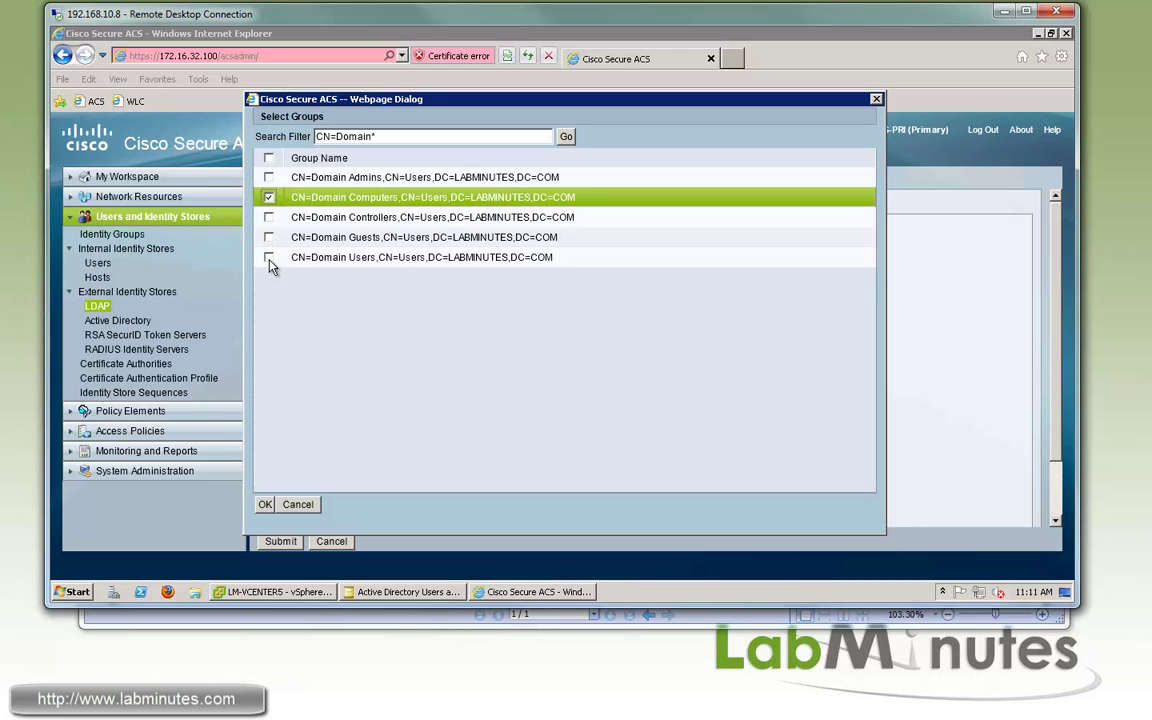
pyautogui.click(268, 258)
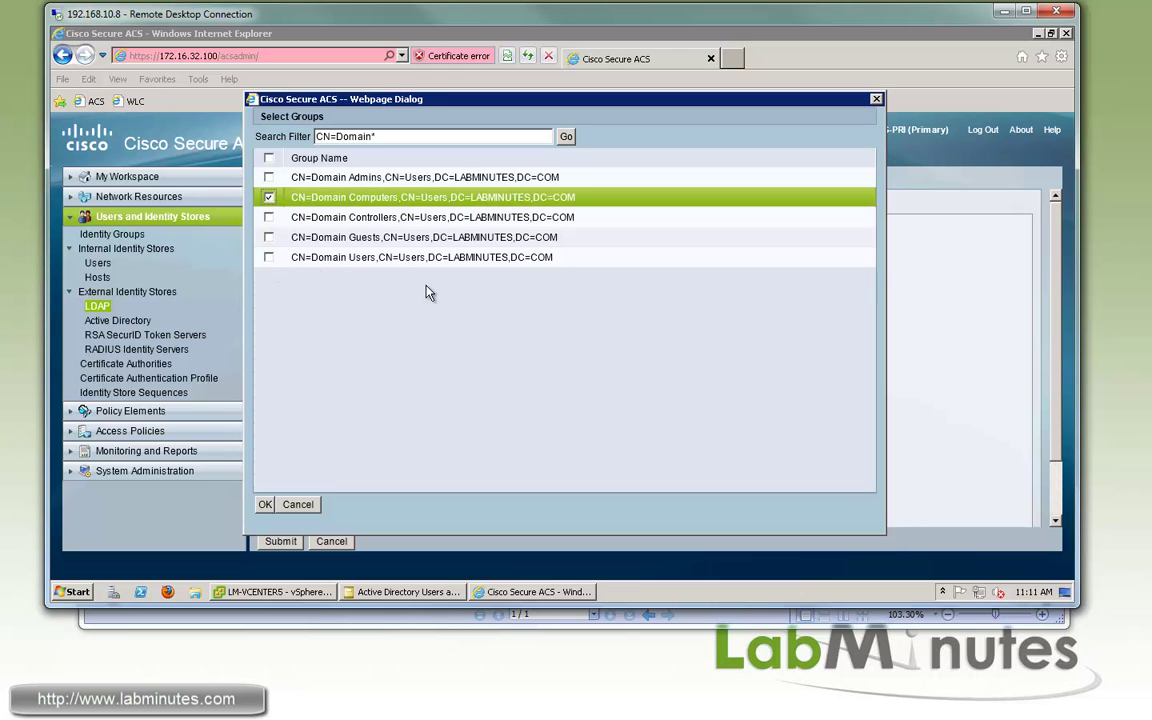
pyautogui.click(265, 505)
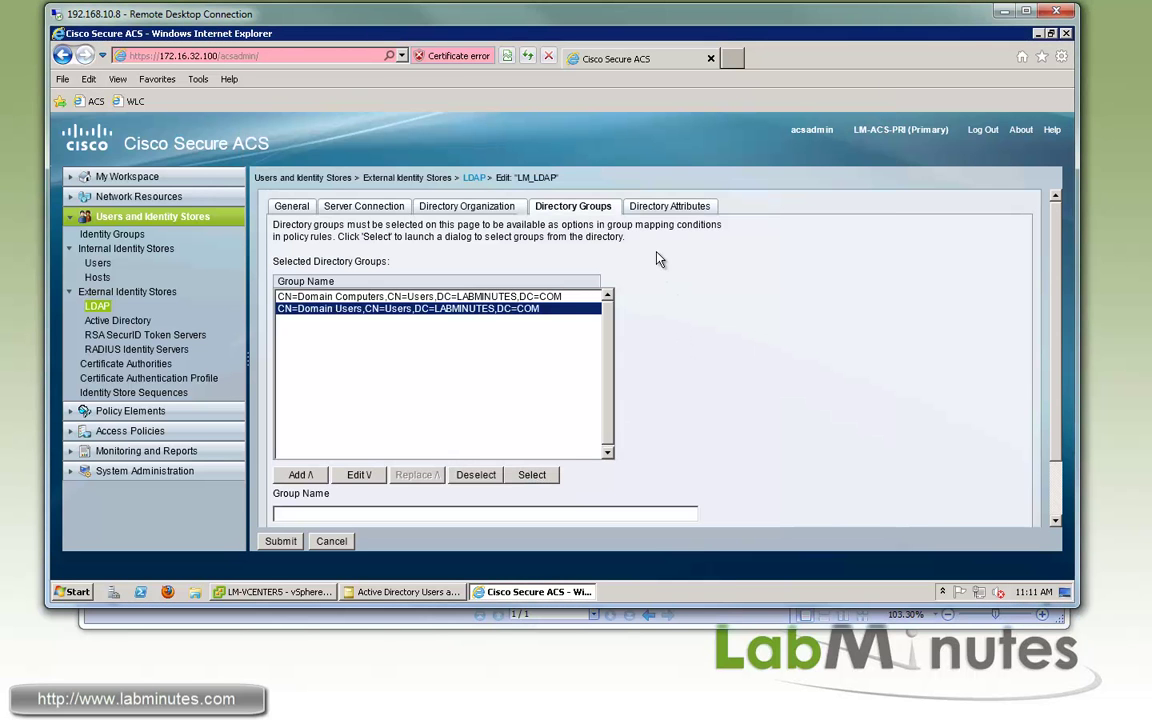
pyautogui.click(669, 209)
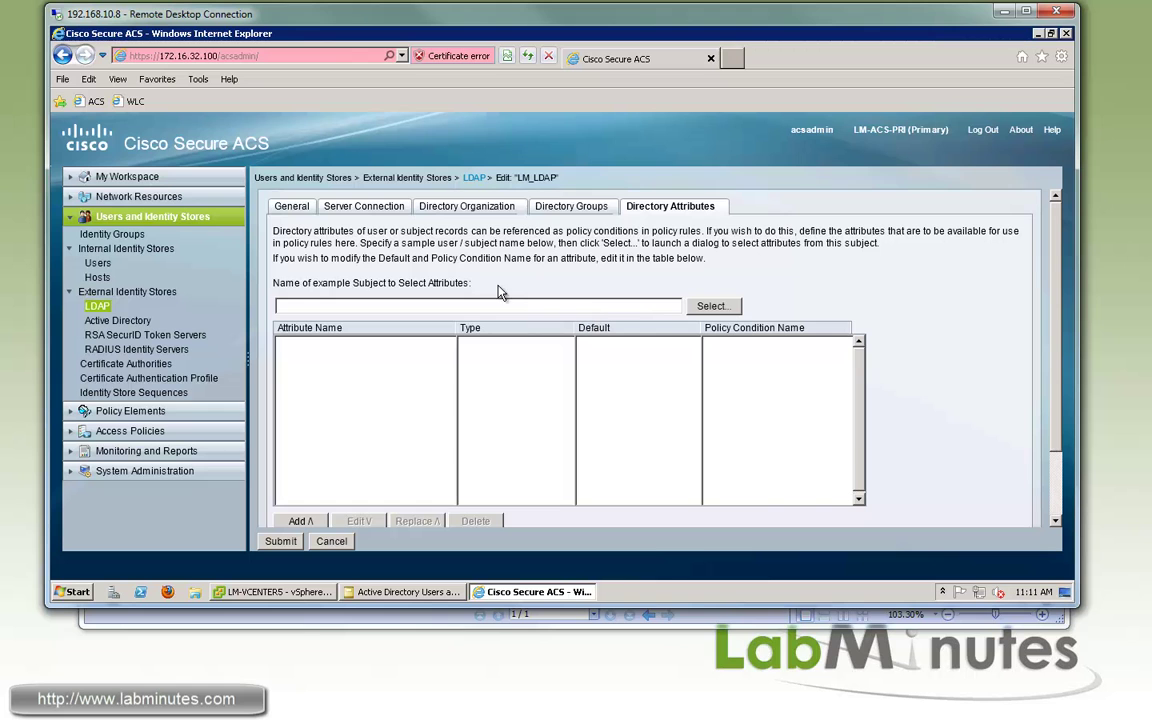
pyautogui.click(578, 208)
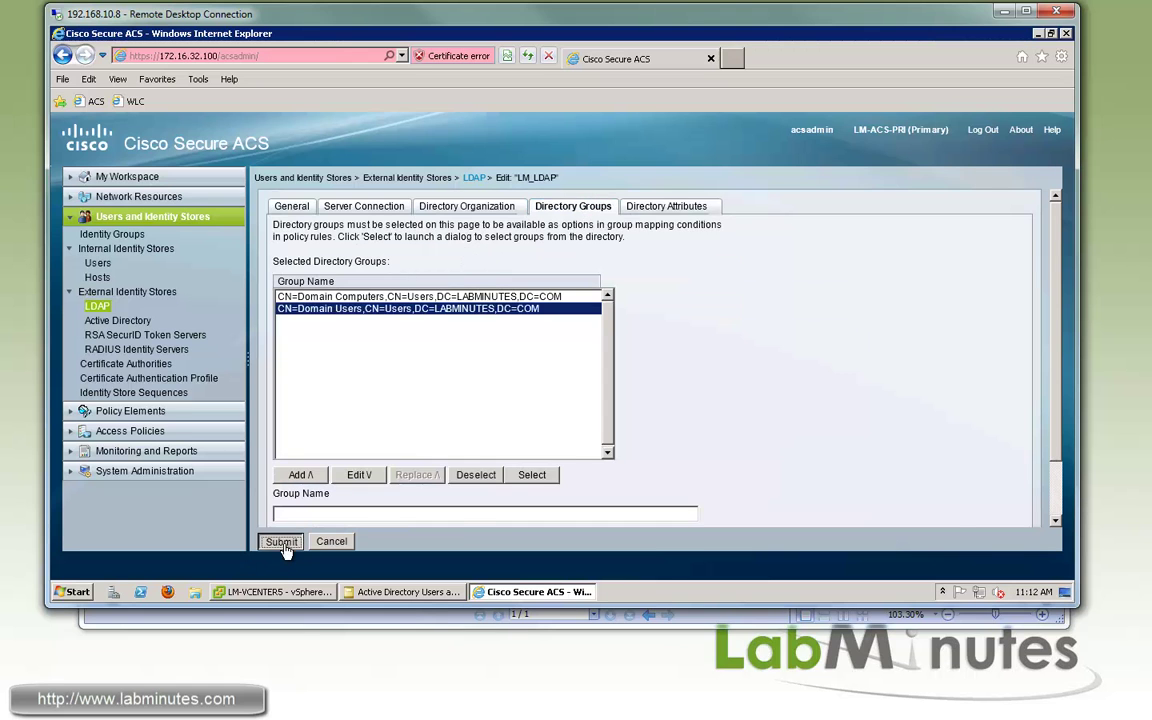
# Submit the LM_LDAP group changes and go to the Identity Store Sequences list
pyautogui.click(280, 541)
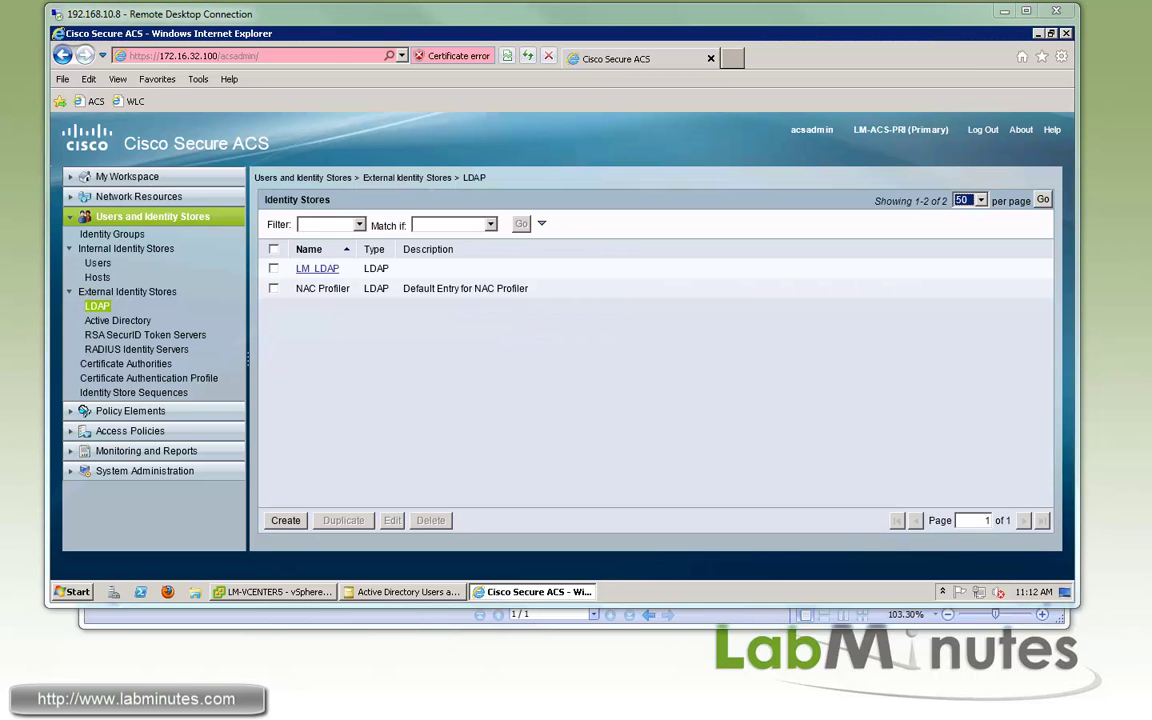
pyautogui.click(557, 379)
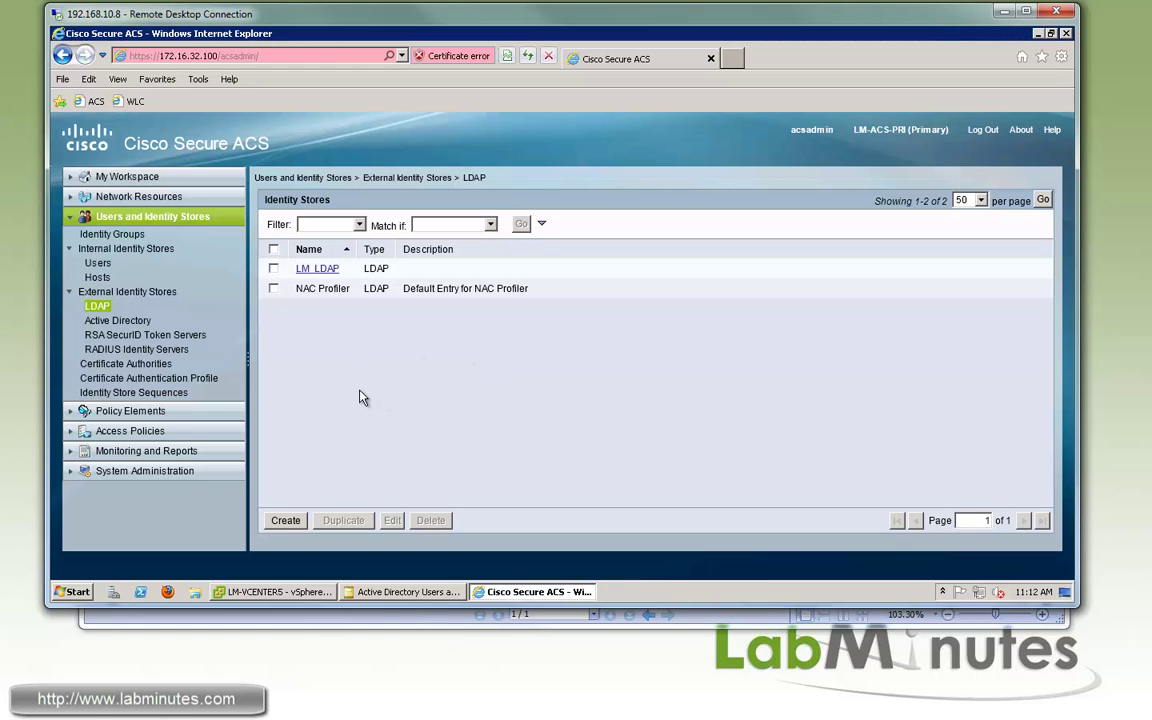
pyautogui.click(140, 392)
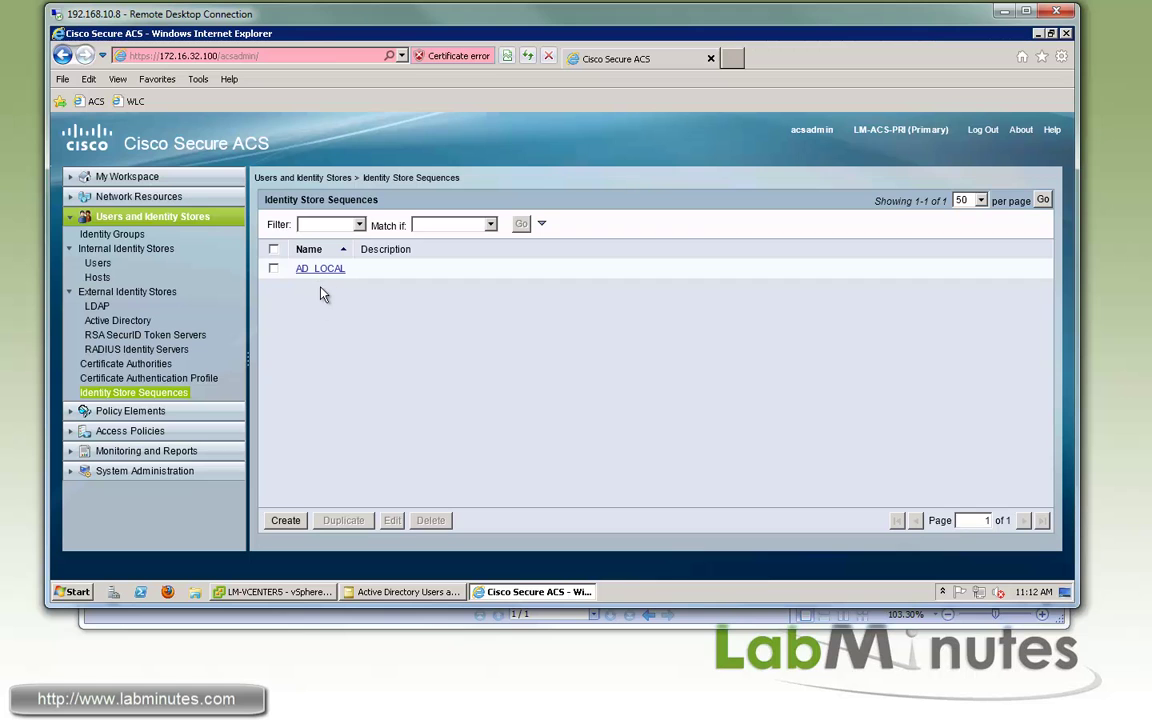
# Name a new identity store sequence LDAP_LOCAL and make it password-based
pyautogui.click(285, 520)
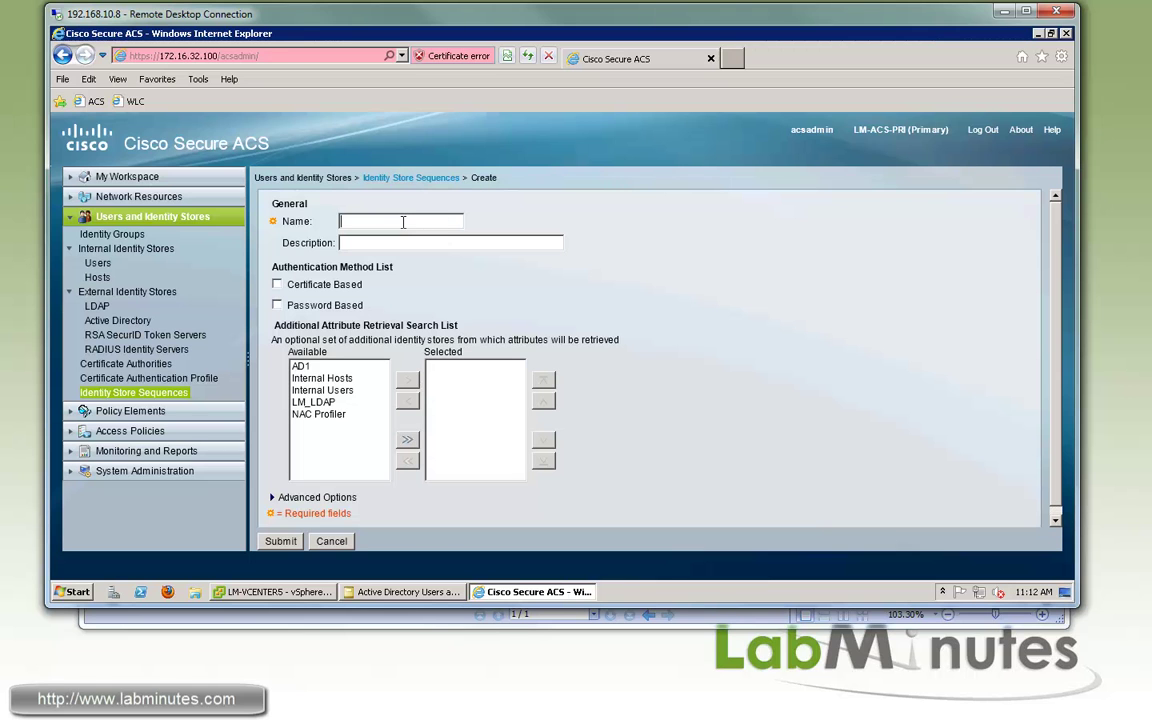
pyautogui.write('LDAP_LOCAL')
pyautogui.moveTo(366, 222)
pyautogui.mouseDown()
pyautogui.moveTo(335, 225)
pyautogui.moveTo(377, 222)
pyautogui.mouseUp()
pyautogui.click(277, 304)
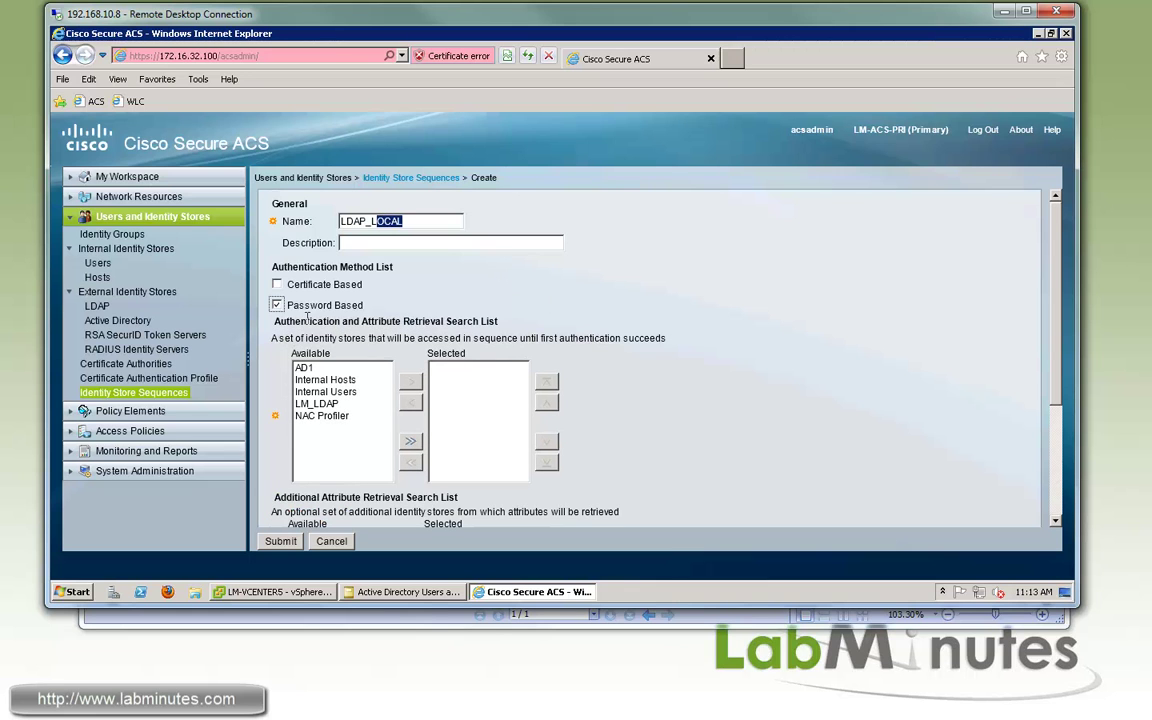
# Select LM_LDAP, Internal Users and Internal Hosts in that order, then submit the sequence
pyautogui.click(340, 404)
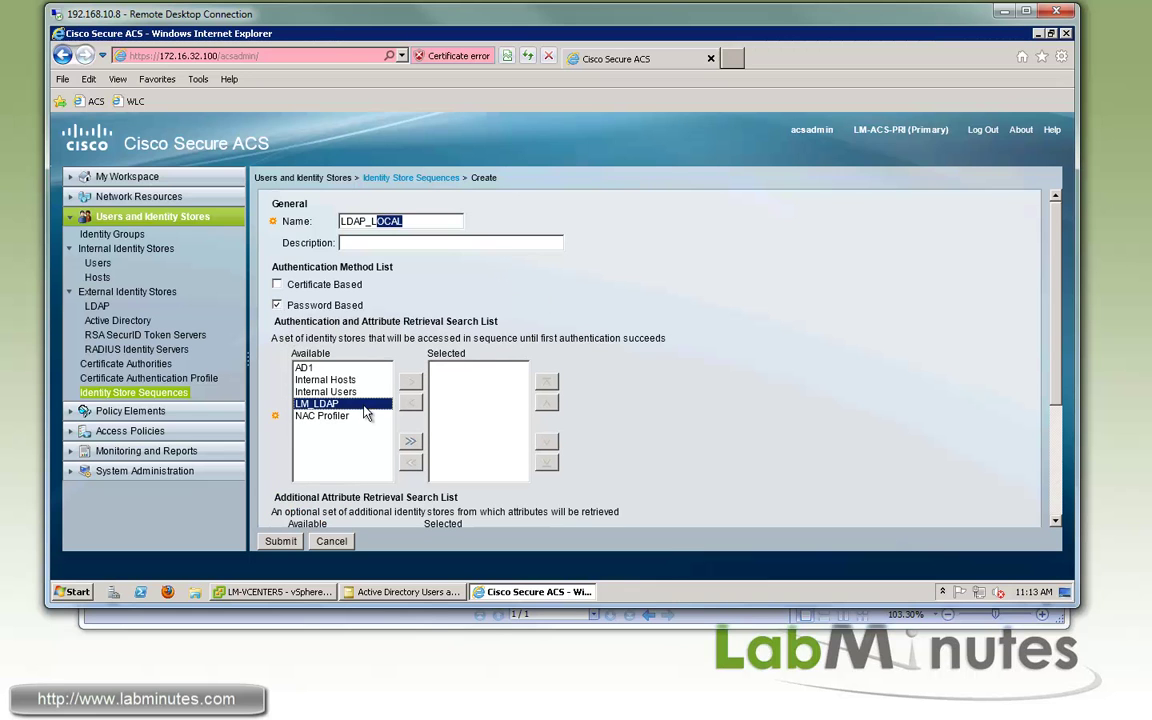
pyautogui.click(412, 385)
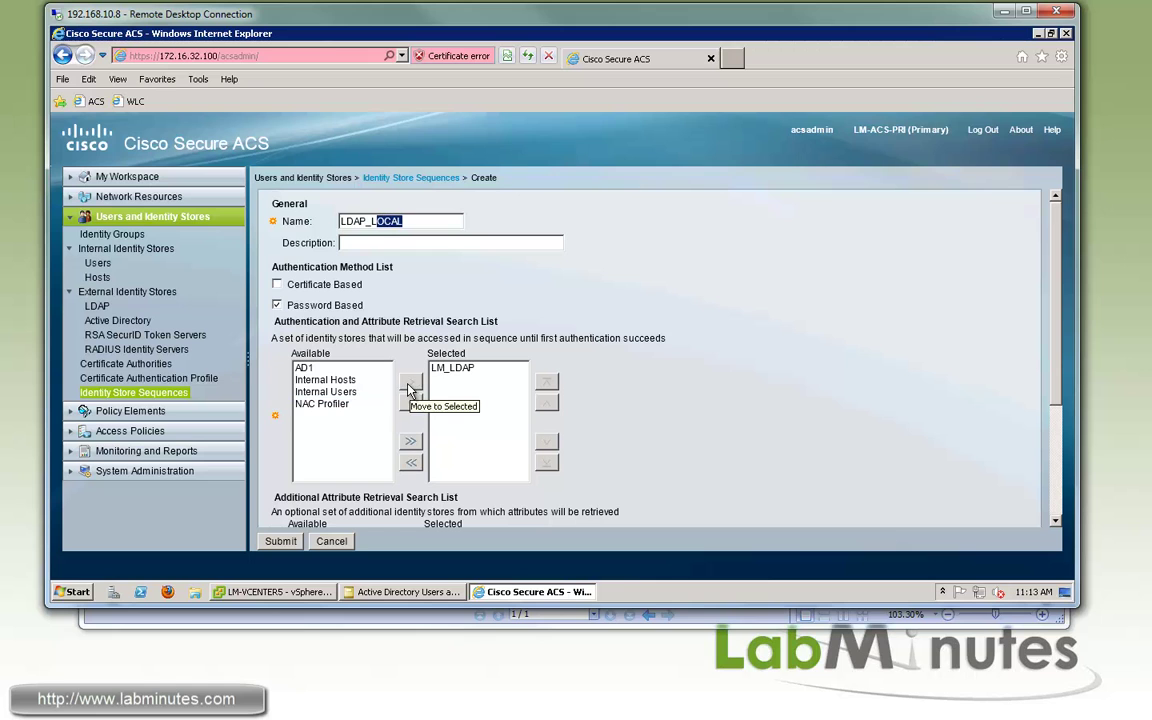
pyautogui.click(325, 391)
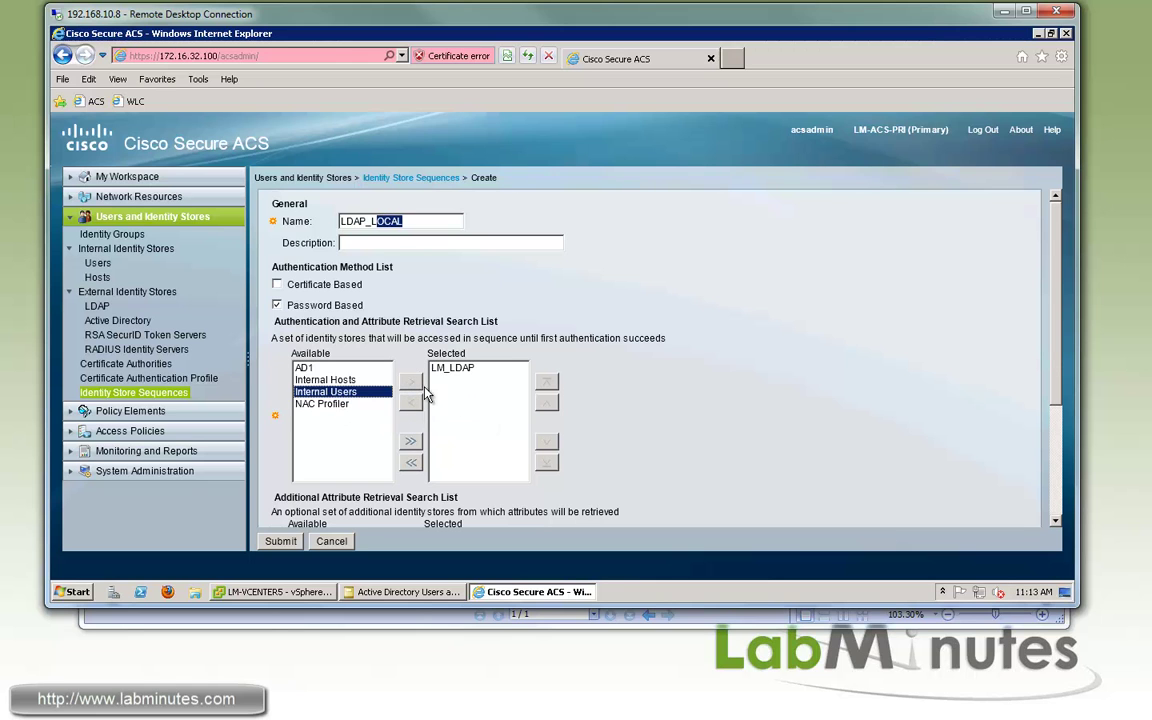
pyautogui.click(411, 383)
pyautogui.click(325, 380)
pyautogui.click(411, 383)
pyautogui.click(668, 404)
pyautogui.scroll(-3, 675, 395)
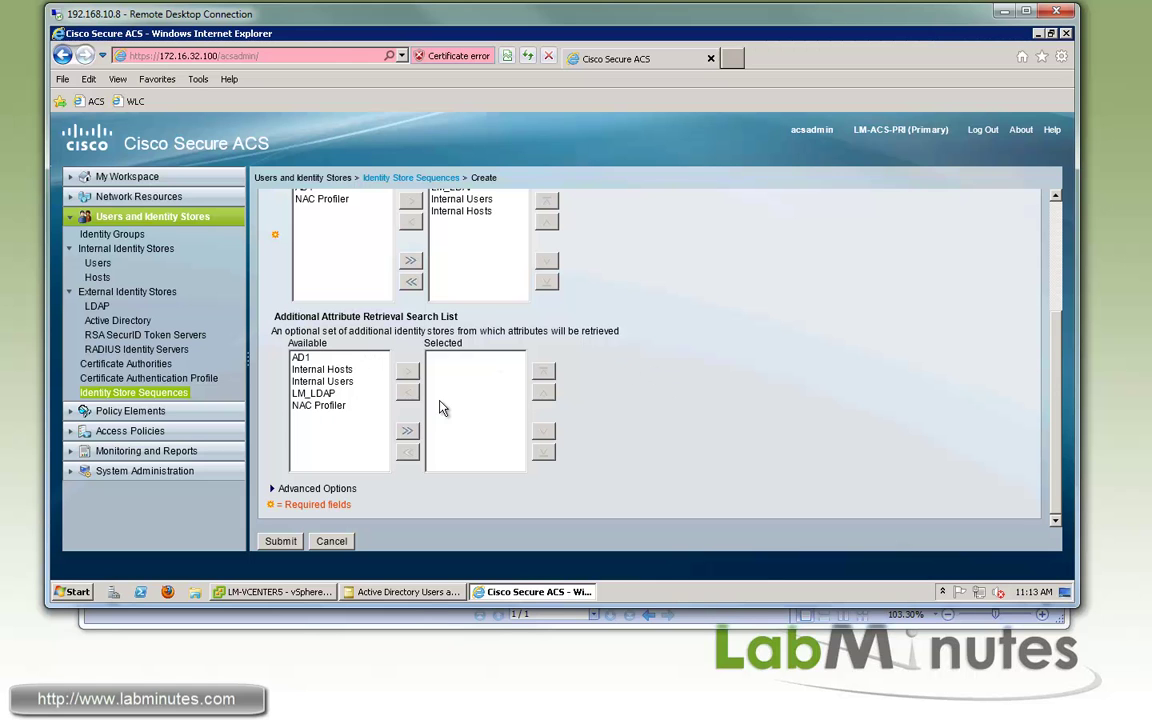
pyautogui.click(280, 541)
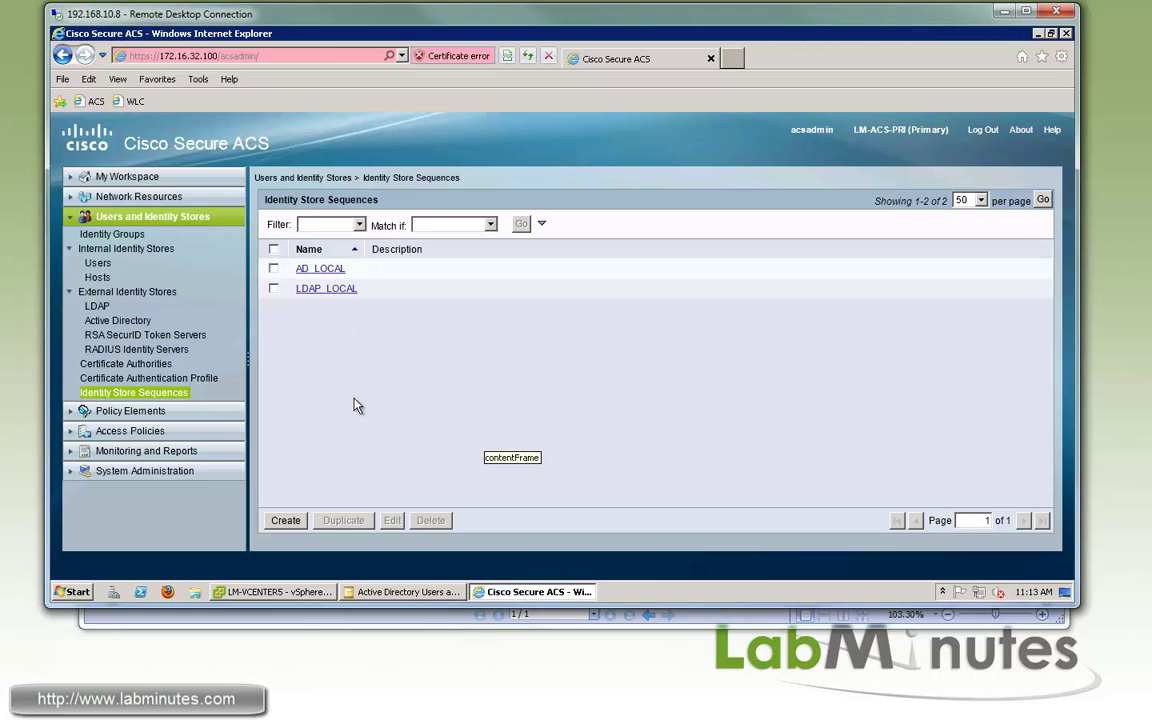
# Pick LDAP_LOCAL as the identity source on Default Device Admin's Identity page
pyautogui.click(86, 433)
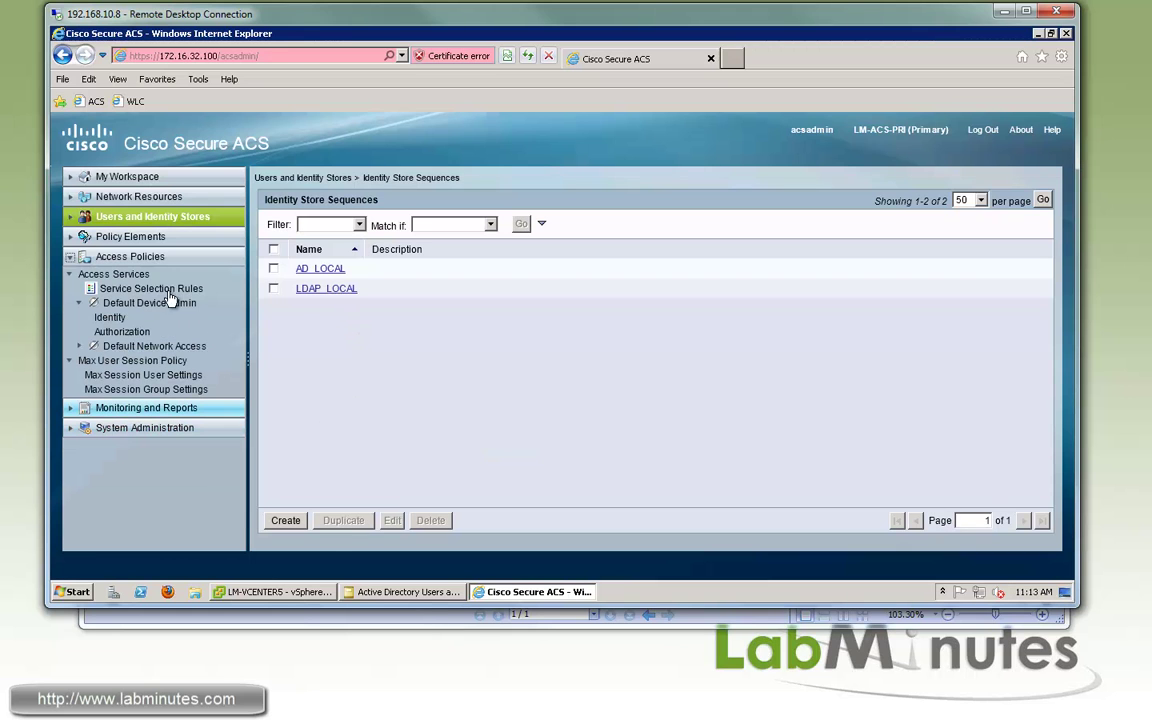
pyautogui.click(110, 317)
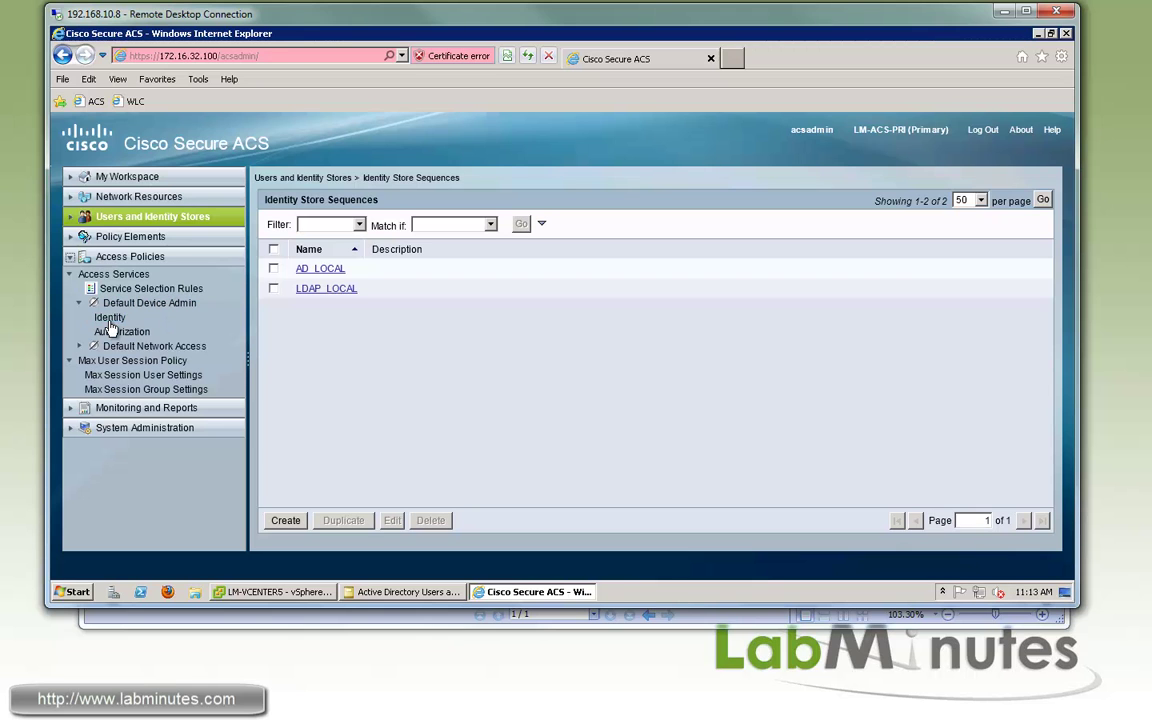
pyautogui.click(109, 318)
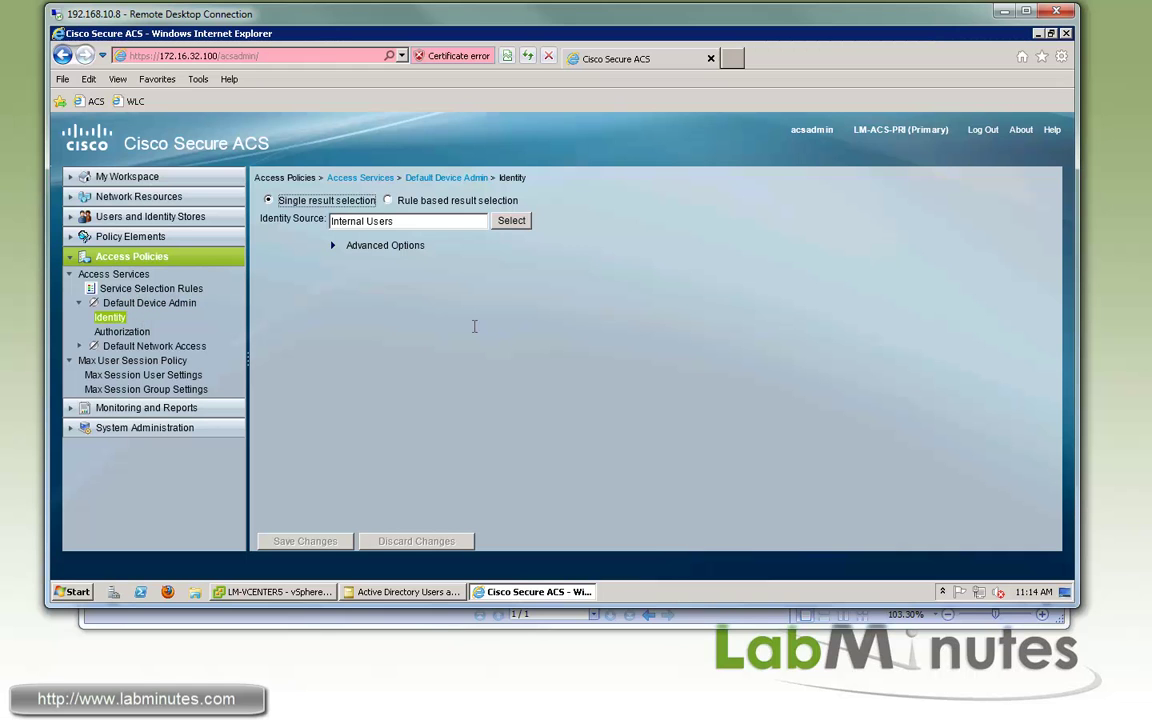
pyautogui.tripleClick(303, 222)
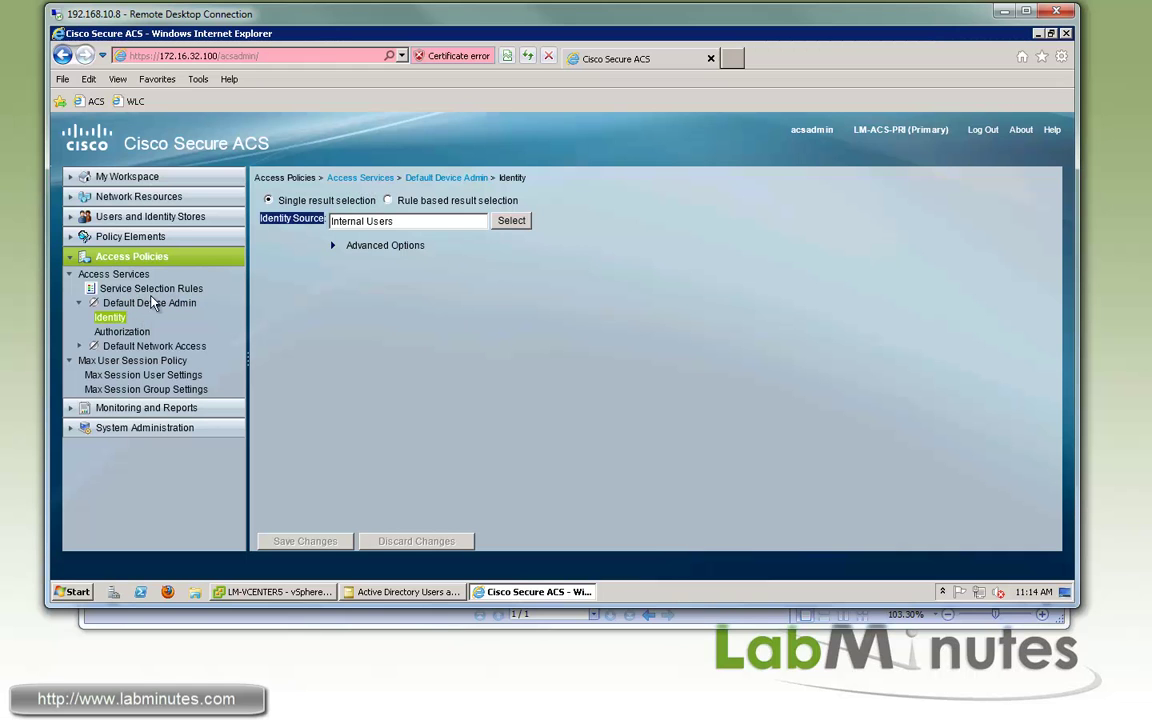
pyautogui.click(512, 221)
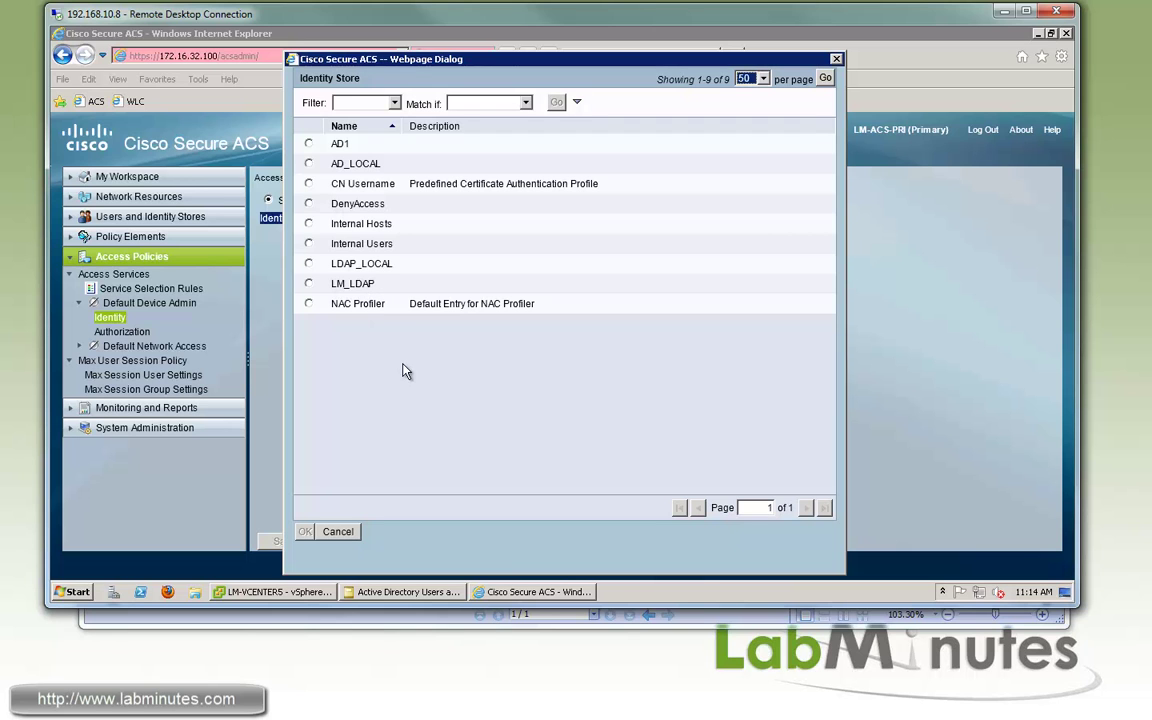
pyautogui.click(309, 264)
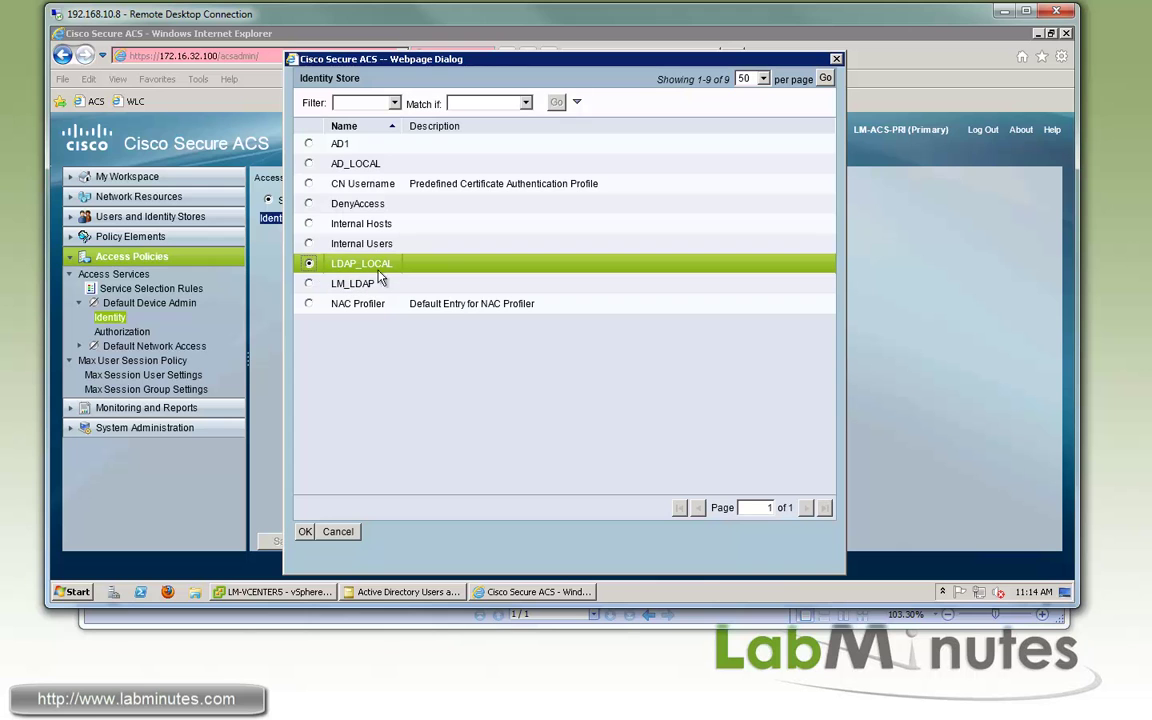
pyautogui.click(305, 531)
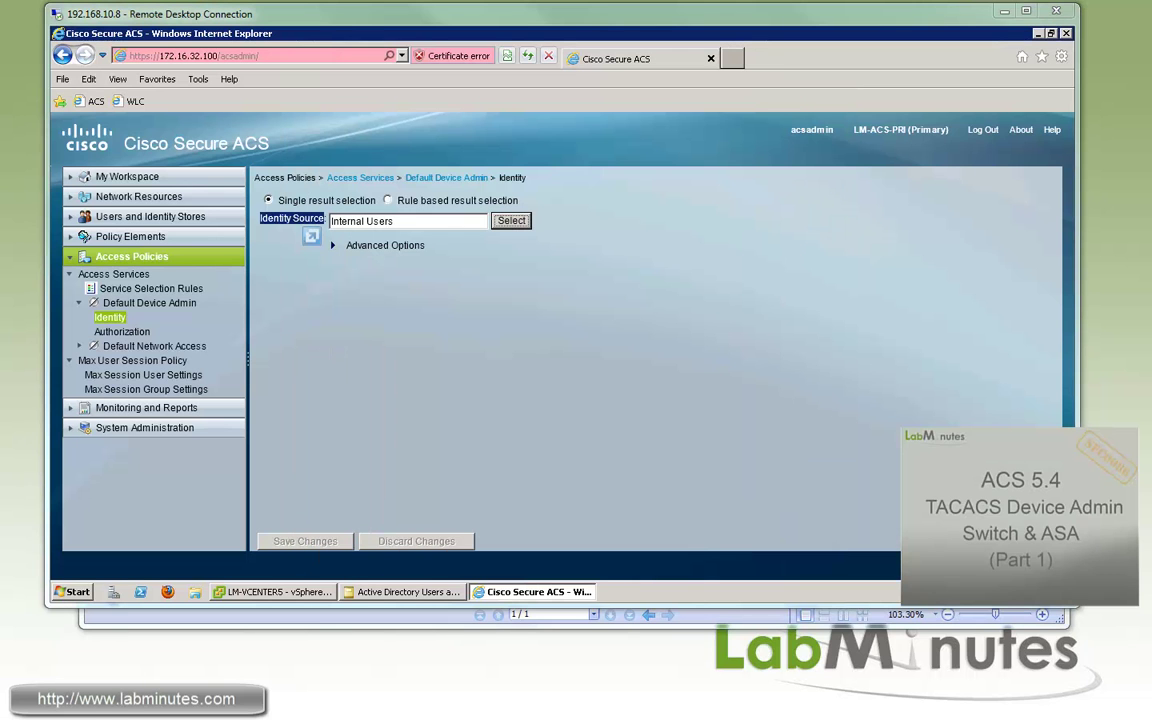